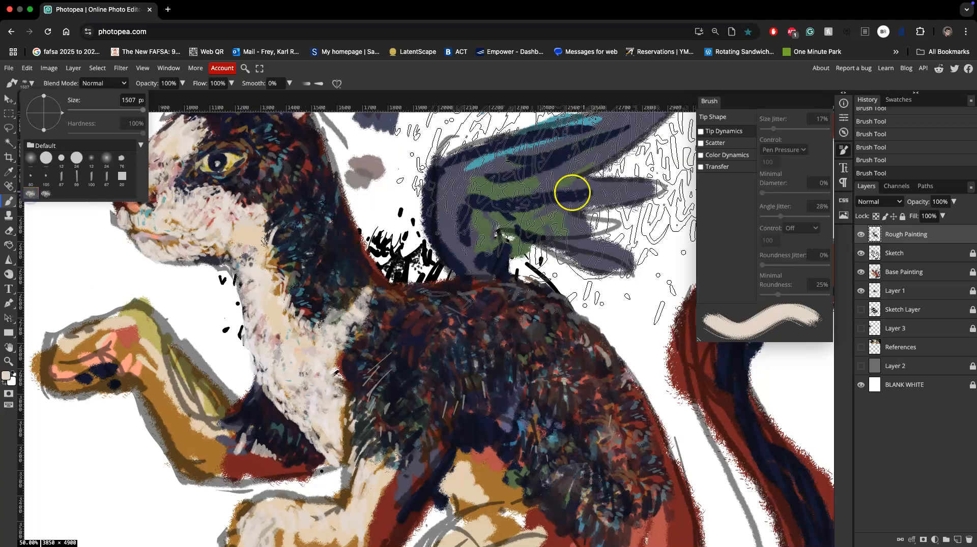
# Enable Tip Dynamics on the brush with size jitter 15%, minimal diameter 11%, angle jitter 37% and roundness jitter 17%.
pyautogui.click(700, 132)
pyautogui.moveTo(761, 129); pyautogui.dragTo(771, 131)
pyautogui.click(764, 194)
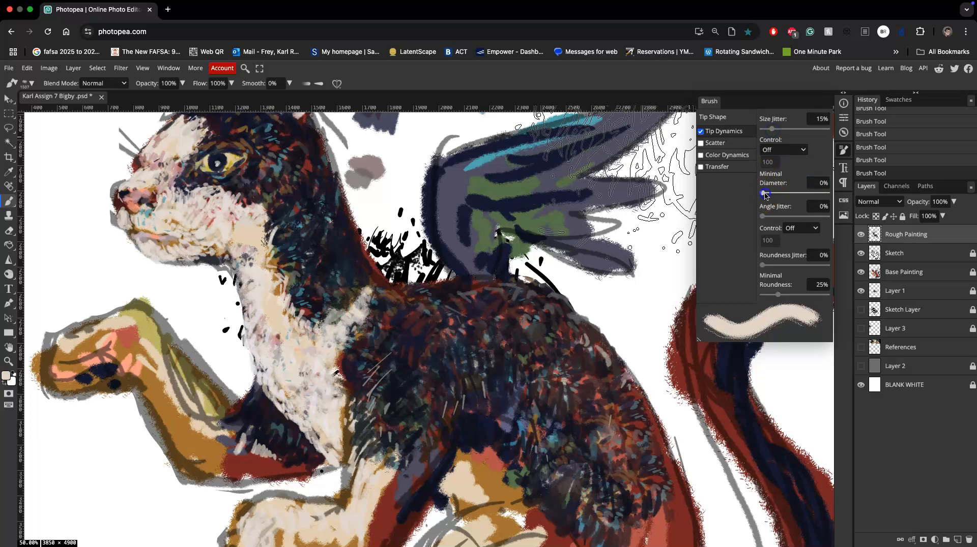
pyautogui.moveTo(774, 194); pyautogui.dragTo(768, 193)
pyautogui.click(767, 220)
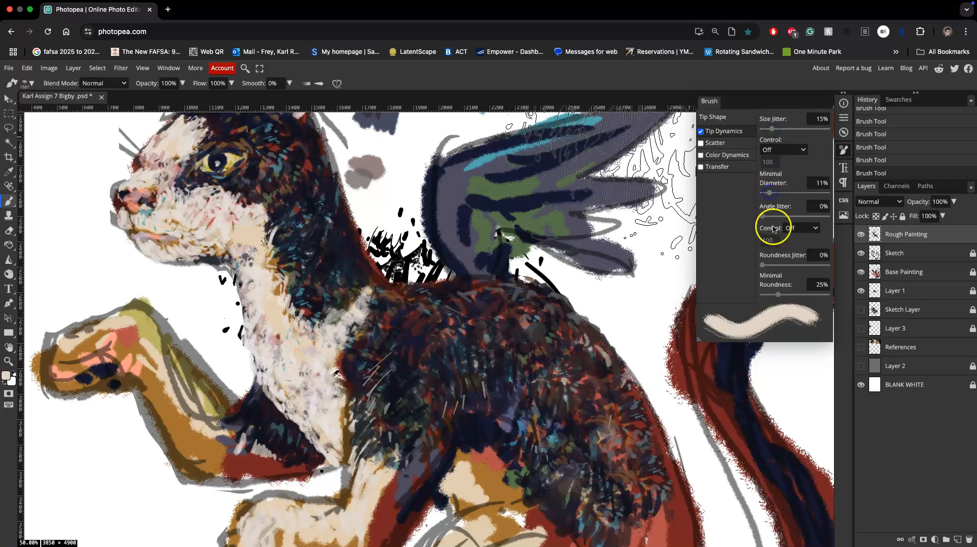
pyautogui.moveTo(784, 219); pyautogui.dragTo(786, 218)
pyautogui.moveTo(765, 266); pyautogui.dragTo(786, 268)
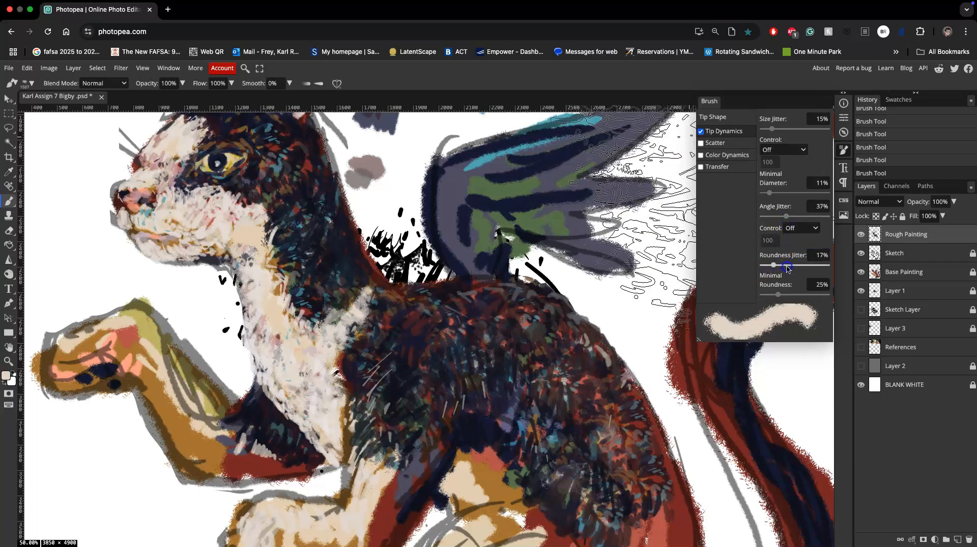
# Enable Scatter on the brush and set the position jitter to 197%.
pyautogui.click(701, 144)
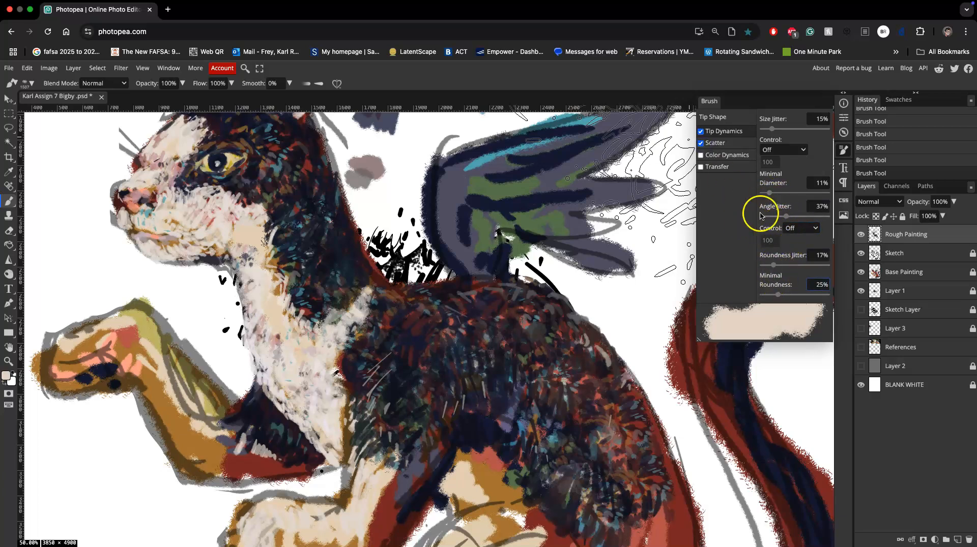
pyautogui.click(725, 144)
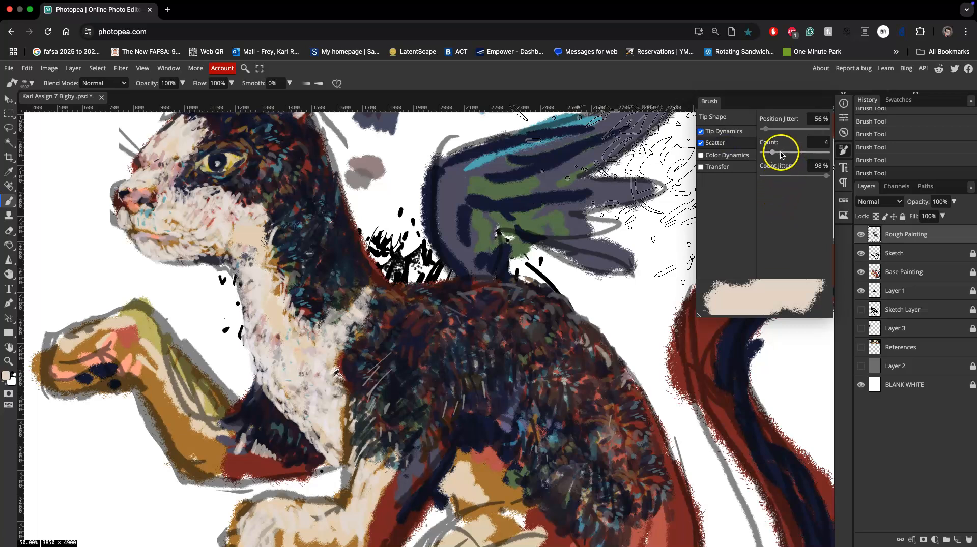
pyautogui.moveTo(768, 132); pyautogui.dragTo(775, 131)
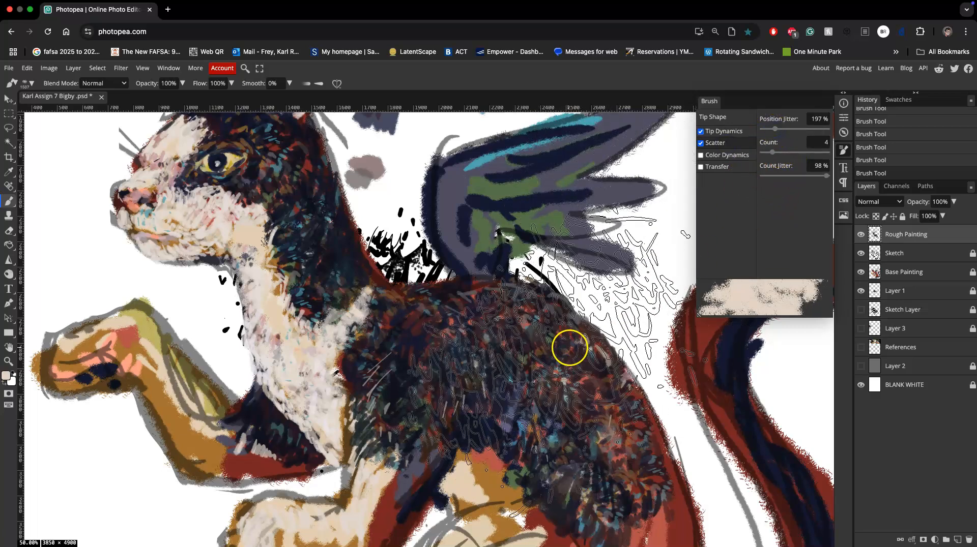
# Try out the scattered brush with broad strokes across the creature's body, and undo the strokes.
pyautogui.moveTo(600, 285)
pyautogui.mouseDown()
pyautogui.moveTo(509, 366)
pyautogui.moveTo(442, 322)
pyautogui.mouseUp()
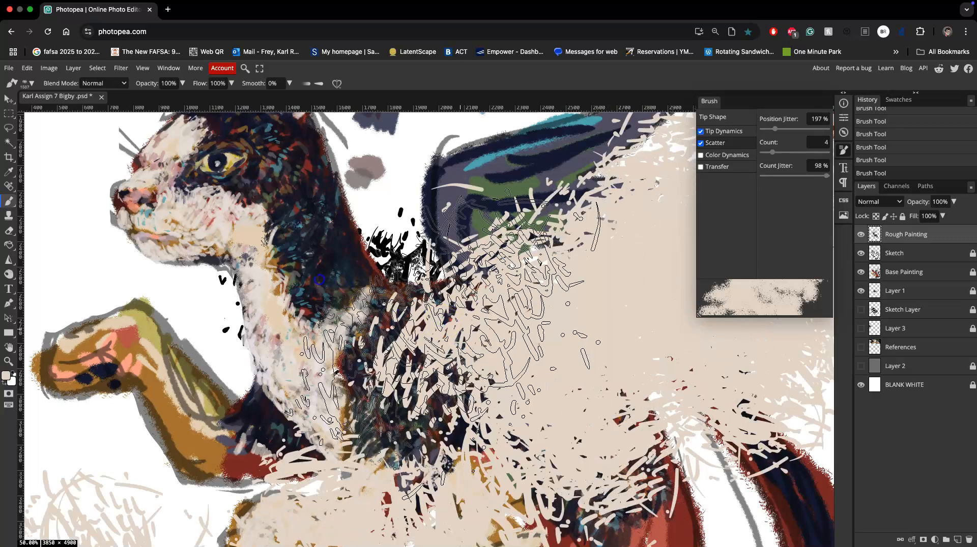
pyautogui.moveTo(319, 279); pyautogui.dragTo(497, 294)
pyautogui.press('super+z')
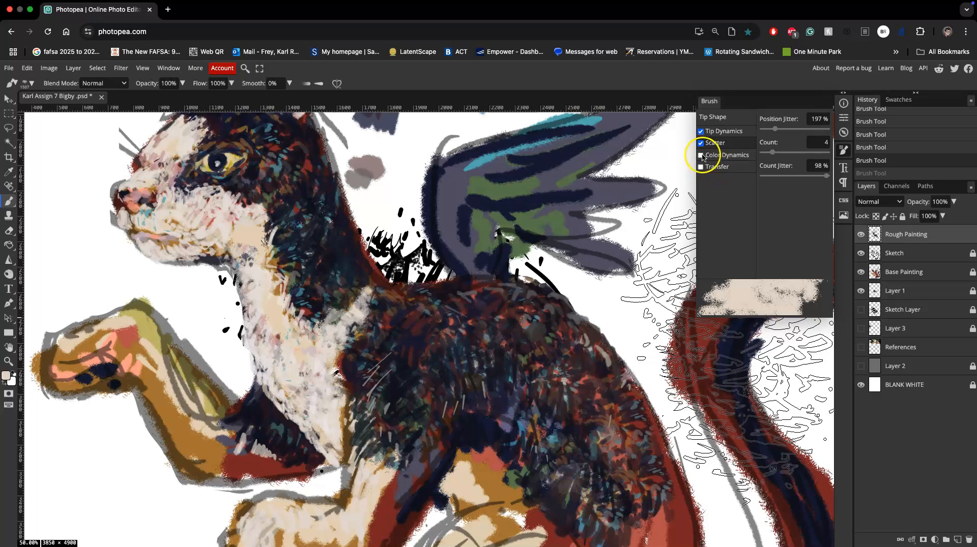
# Turn Scatter off and enable Color Dynamics and Transfer, with 18% opacity jitter and 16% flow jitter.
pyautogui.click(701, 155)
pyautogui.click(702, 144)
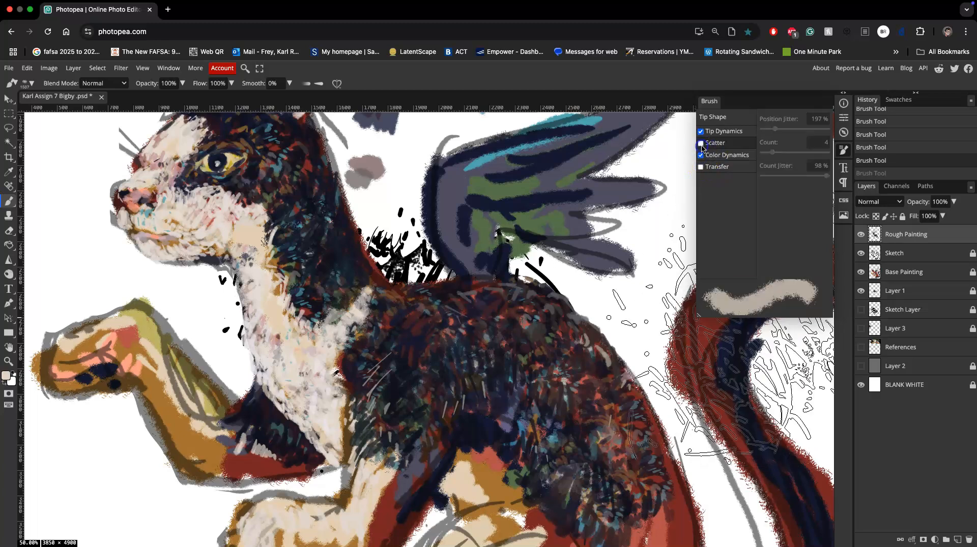
pyautogui.click(715, 166)
pyautogui.click(767, 130)
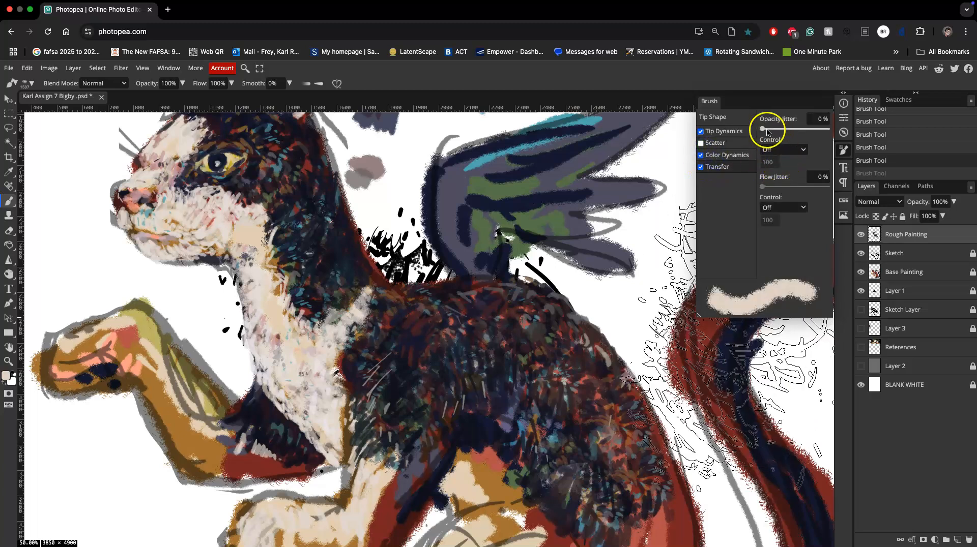
pyautogui.moveTo(767, 131); pyautogui.dragTo(773, 131)
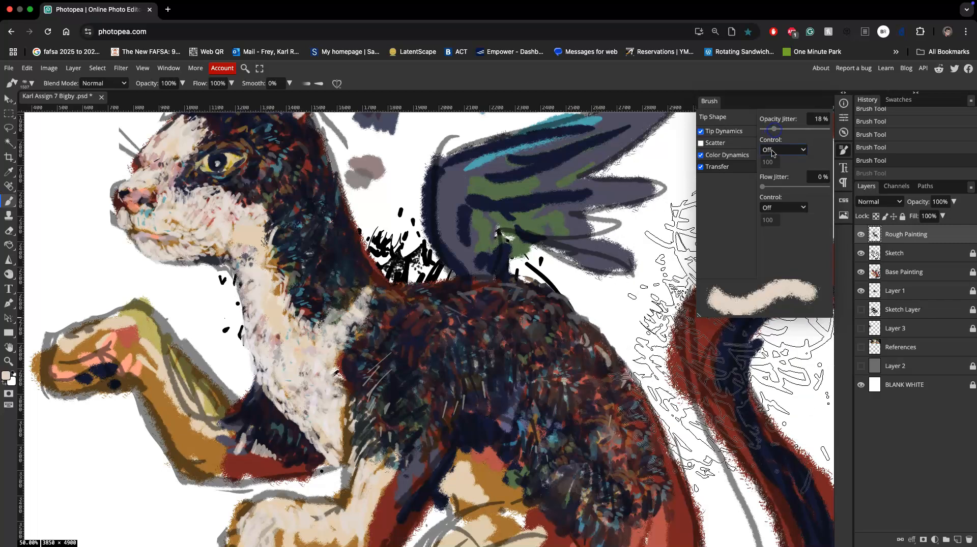
pyautogui.click(772, 187)
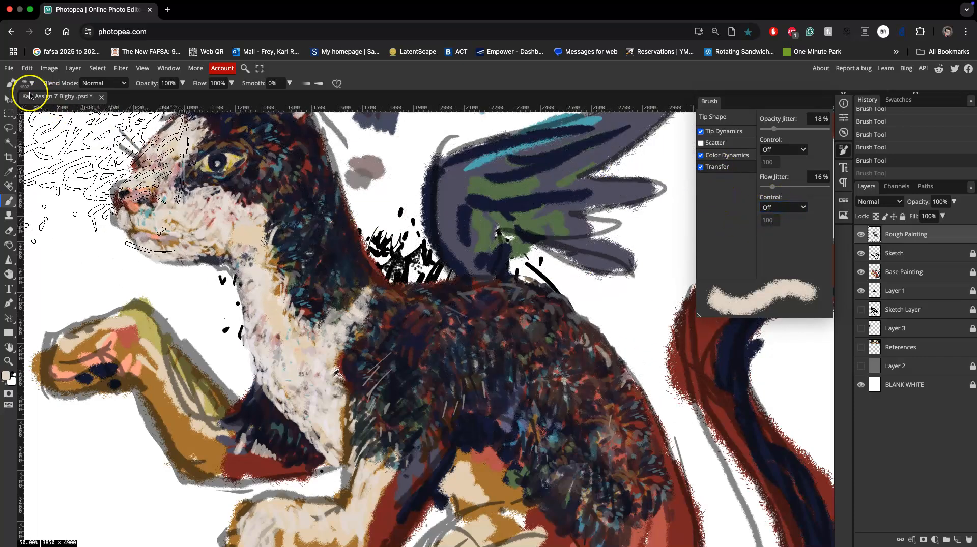
# Reduce the brush size to 127 px and save the brush as a new preset in the Default set.
pyautogui.click(26, 84)
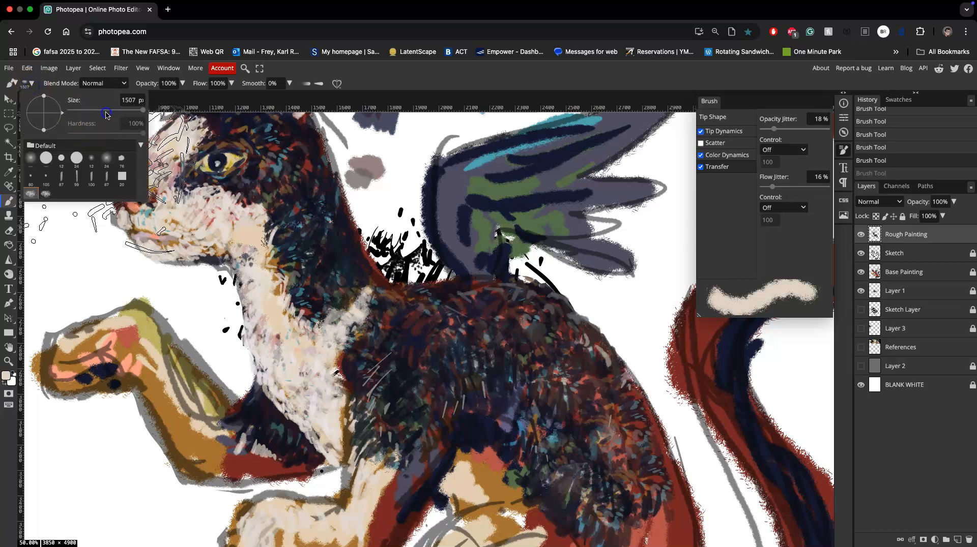
pyautogui.moveTo(108, 113); pyautogui.dragTo(105, 113)
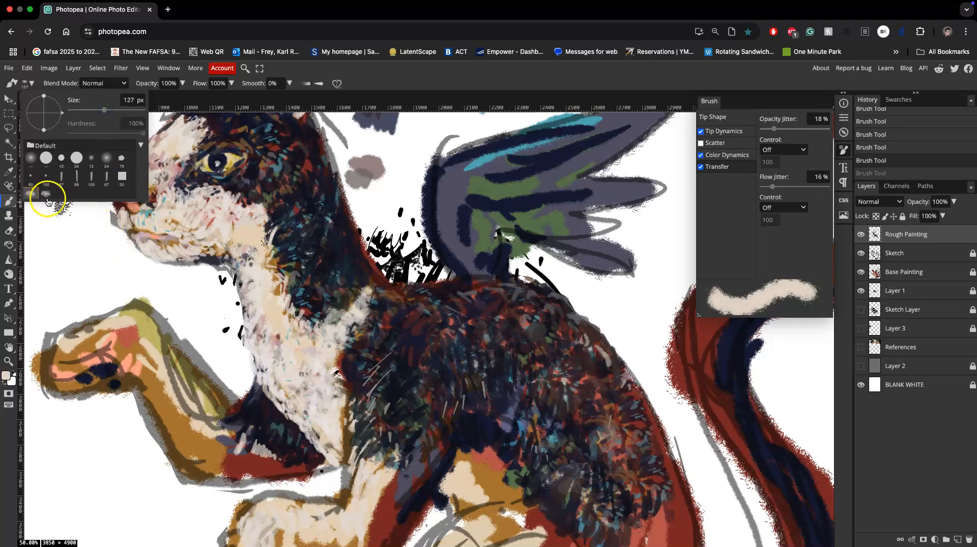
pyautogui.click(141, 146)
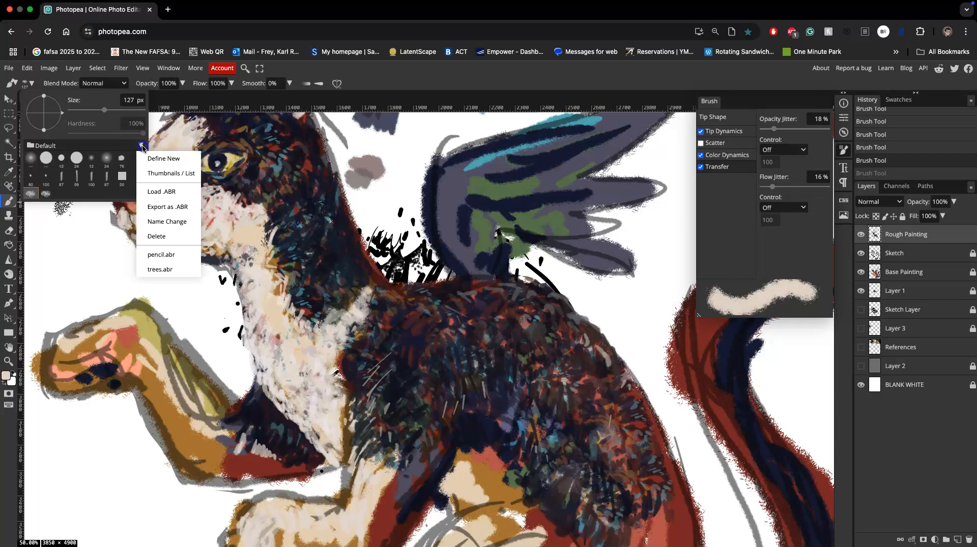
pyautogui.click(165, 160)
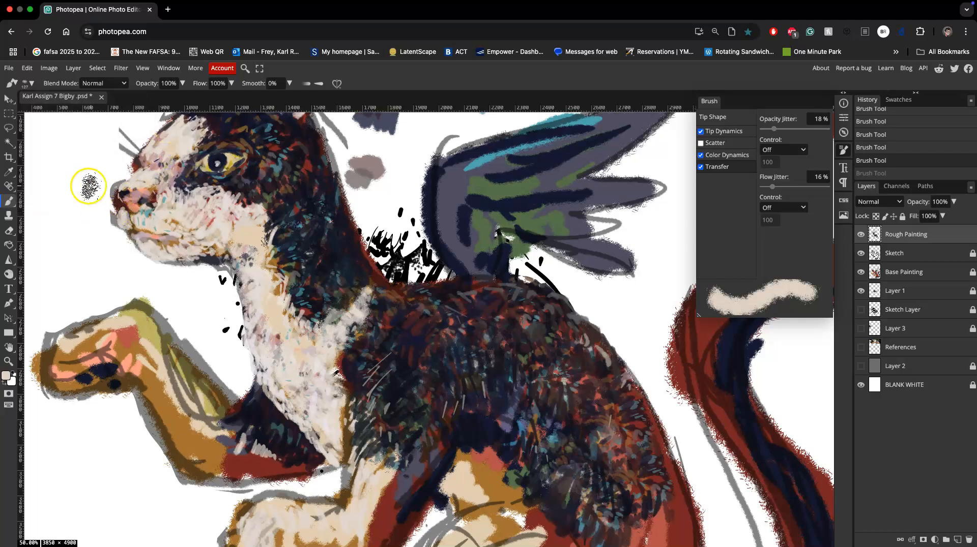
# Select the newly saved brush preset and paint a diagonal test stroke between the creature's chin and raised paw.
pyautogui.click(31, 84)
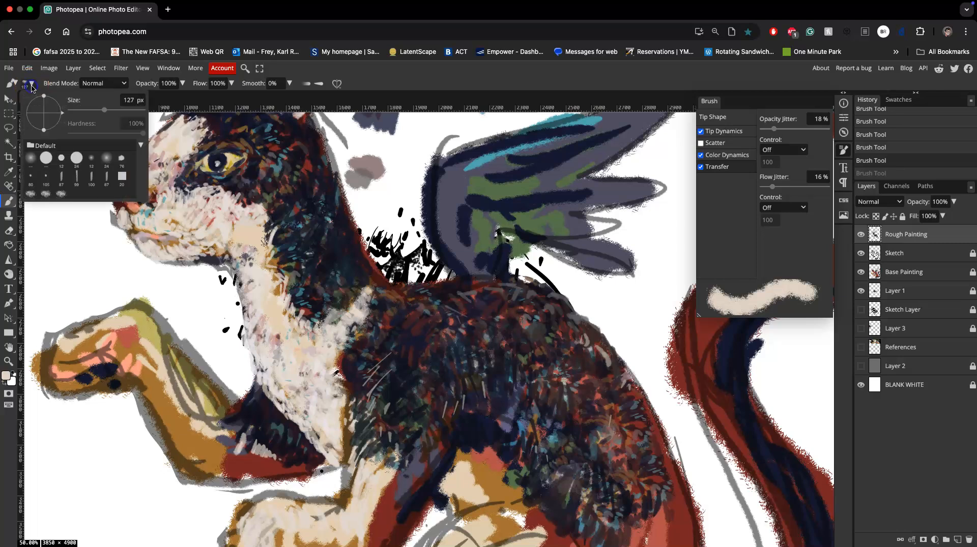
pyautogui.click(62, 195)
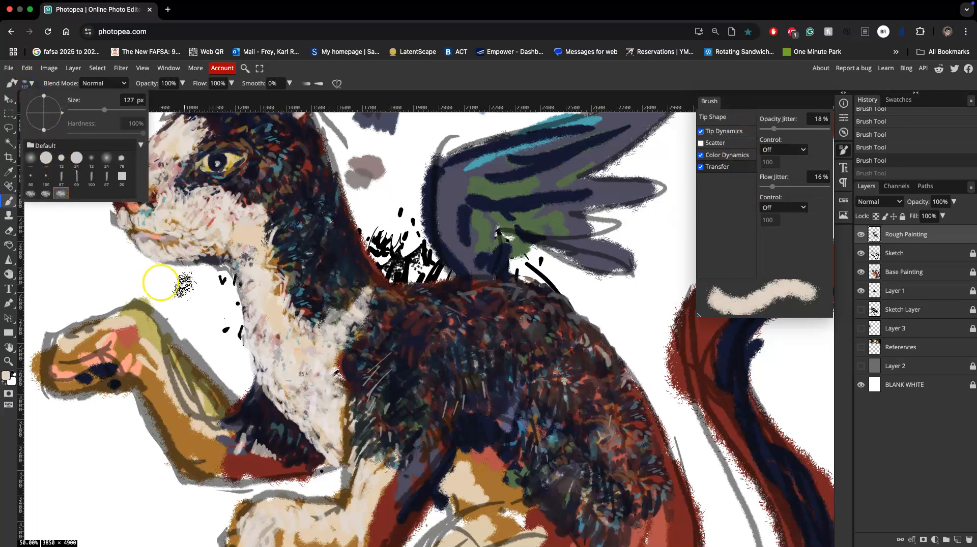
pyautogui.moveTo(84, 245)
pyautogui.mouseDown()
pyautogui.moveTo(95, 264)
pyautogui.moveTo(174, 297)
pyautogui.moveTo(231, 347)
pyautogui.mouseUp()
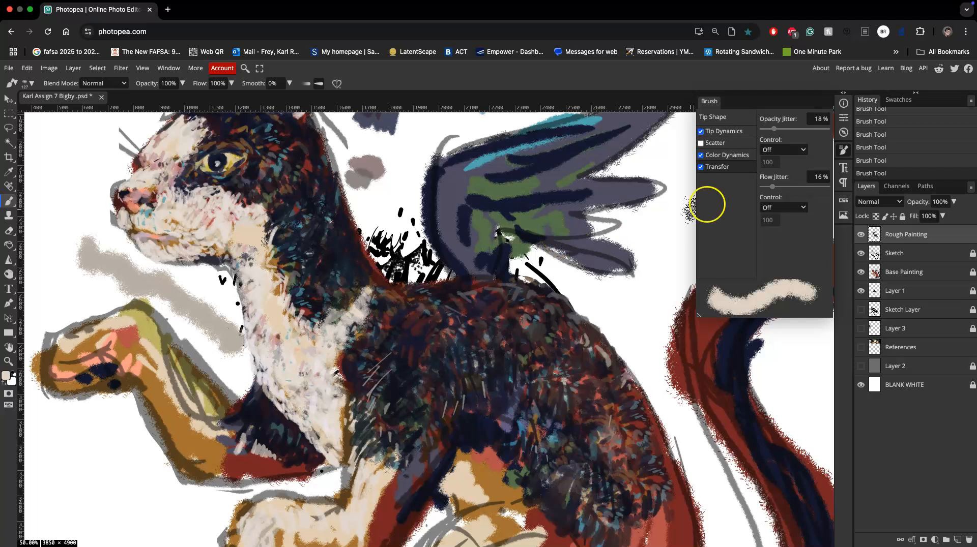
# Set the opacity jitter control to Pen Pressure and save the brush as another new preset.
pyautogui.click(783, 149)
pyautogui.click(703, 172)
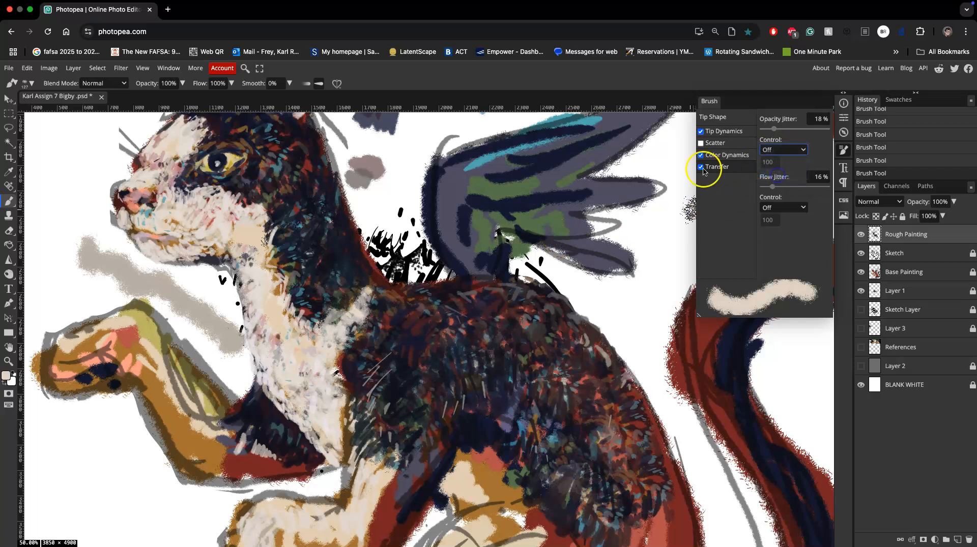
pyautogui.click(26, 84)
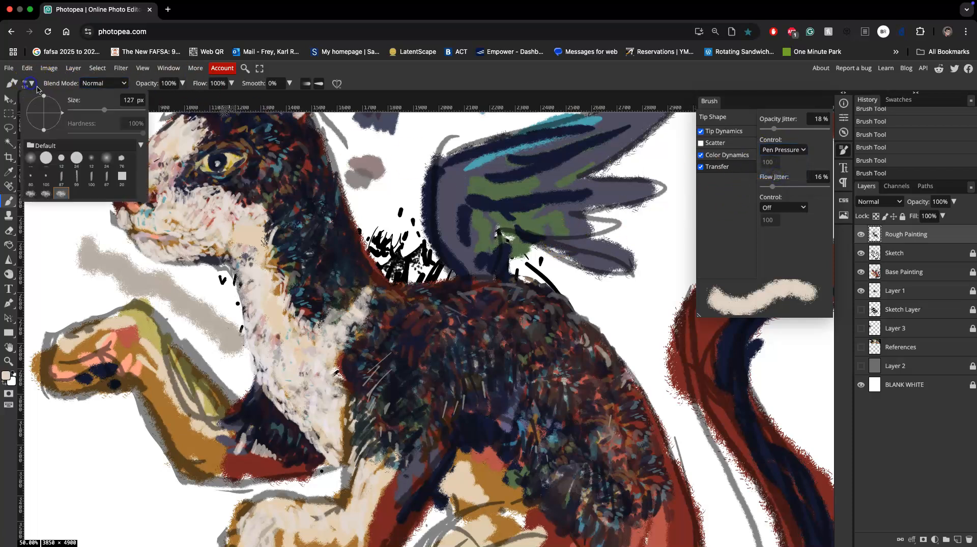
pyautogui.click(141, 146)
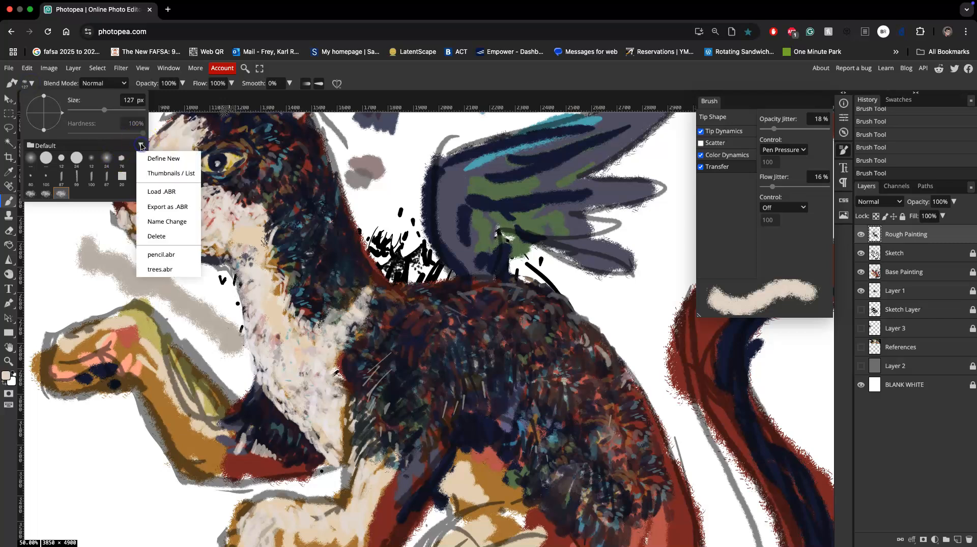
pyautogui.click(153, 158)
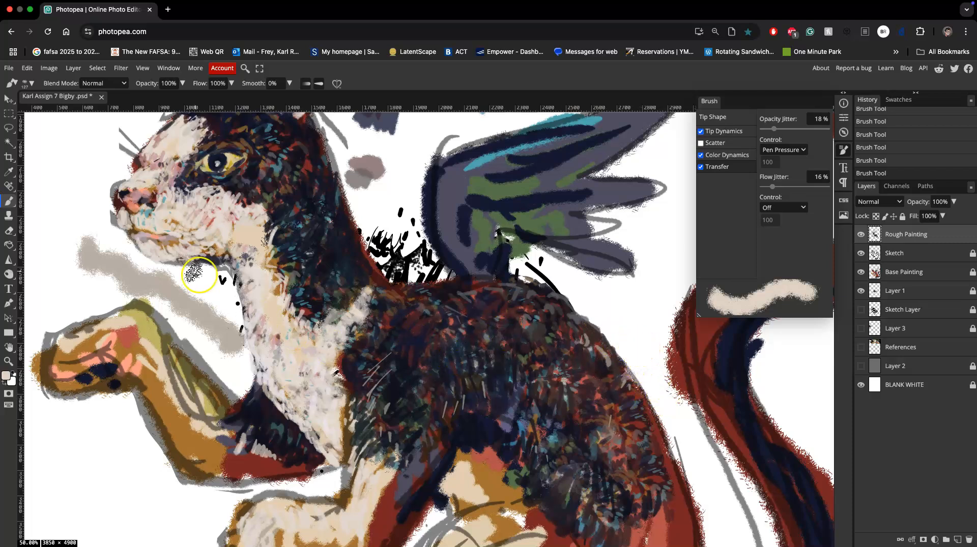
# Lasso the diagonal test stroke under the chin and delete it from the Rough Painting layer.
pyautogui.click(9, 130)
pyautogui.moveTo(74, 224)
pyautogui.mouseDown()
pyautogui.moveTo(98, 226)
pyautogui.moveTo(118, 245)
pyautogui.mouseUp()
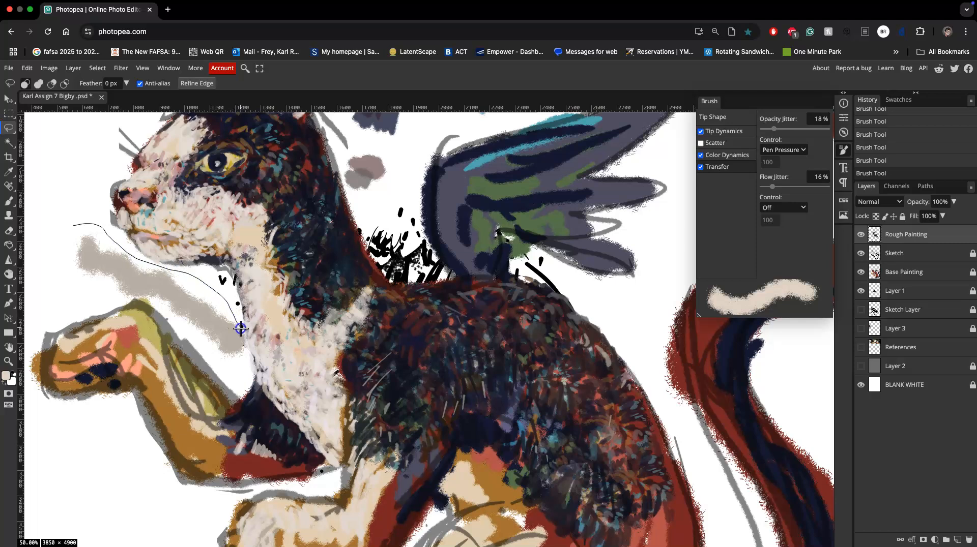
pyautogui.moveTo(146, 304)
pyautogui.mouseDown()
pyautogui.moveTo(59, 276)
pyautogui.moveTo(53, 249)
pyautogui.mouseUp()
pyautogui.press('Delete')
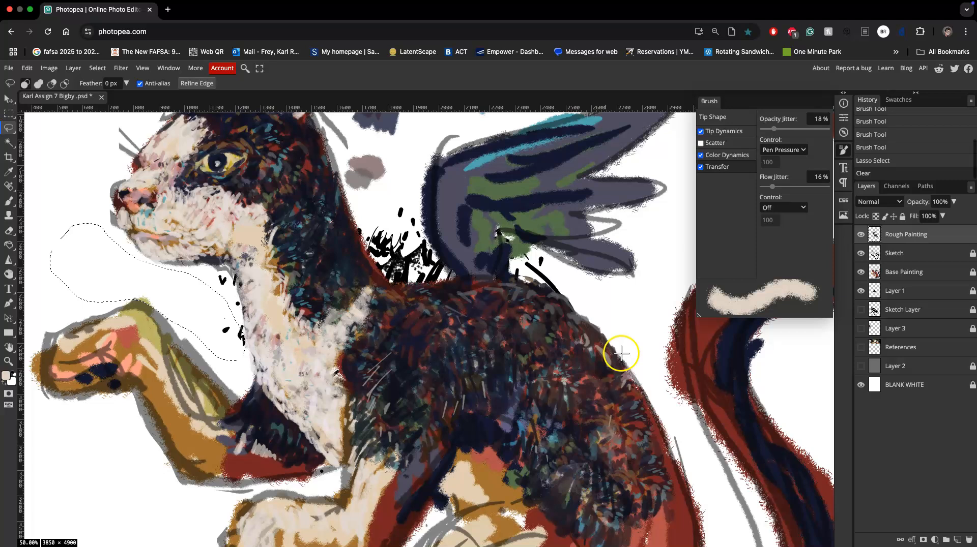
# Lock the References layer and make it visible together with Layer 2 and Layer 3.
pyautogui.click(901, 349)
pyautogui.click(903, 217)
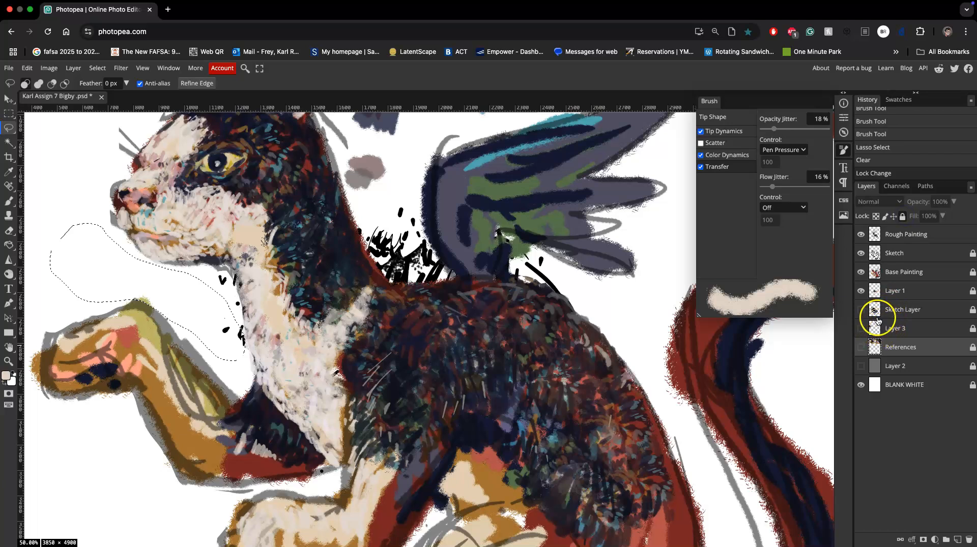
pyautogui.click(861, 254)
pyautogui.click(861, 254)
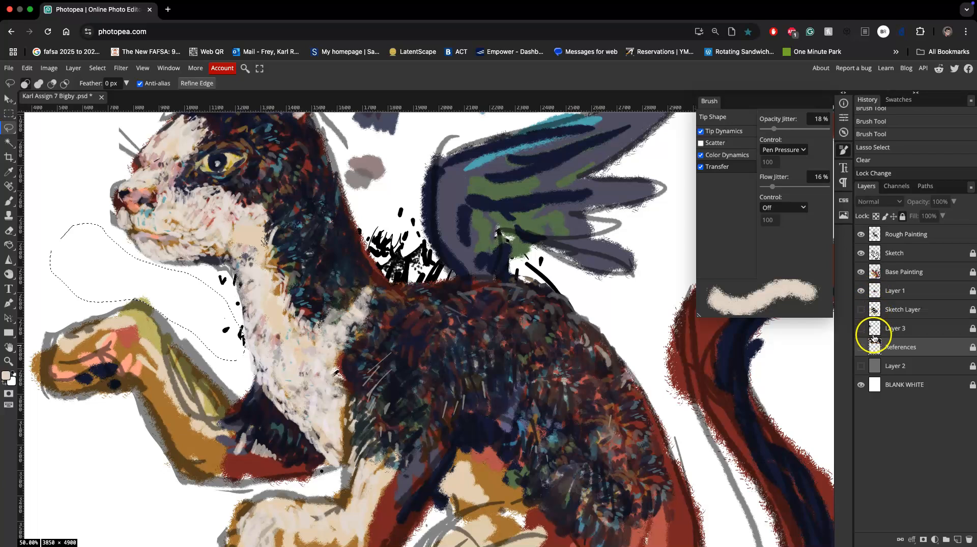
pyautogui.click(859, 366)
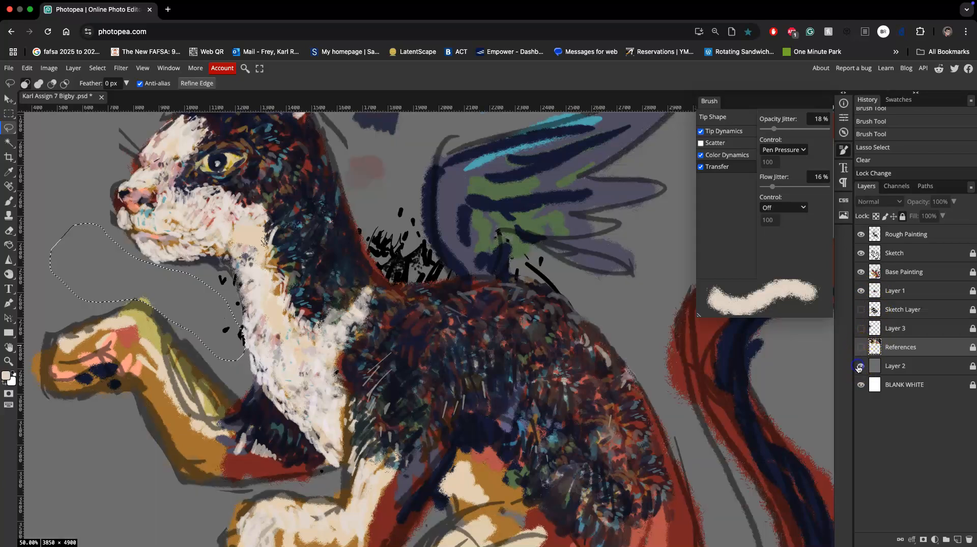
pyautogui.click(861, 328)
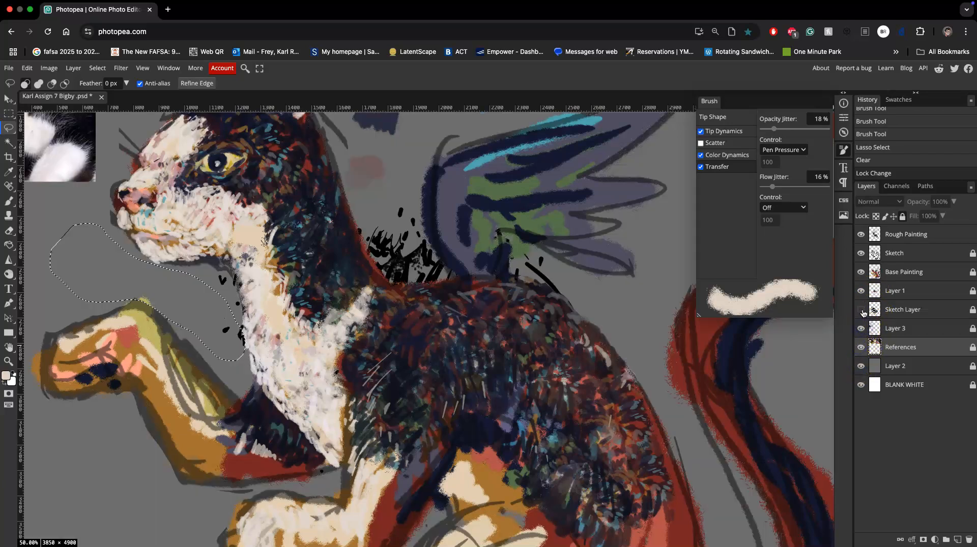
# Hide Layer 1, Base Painting and Sketch to isolate the rough painting on the grey background.
pyautogui.click(860, 310)
pyautogui.click(861, 310)
pyautogui.click(861, 291)
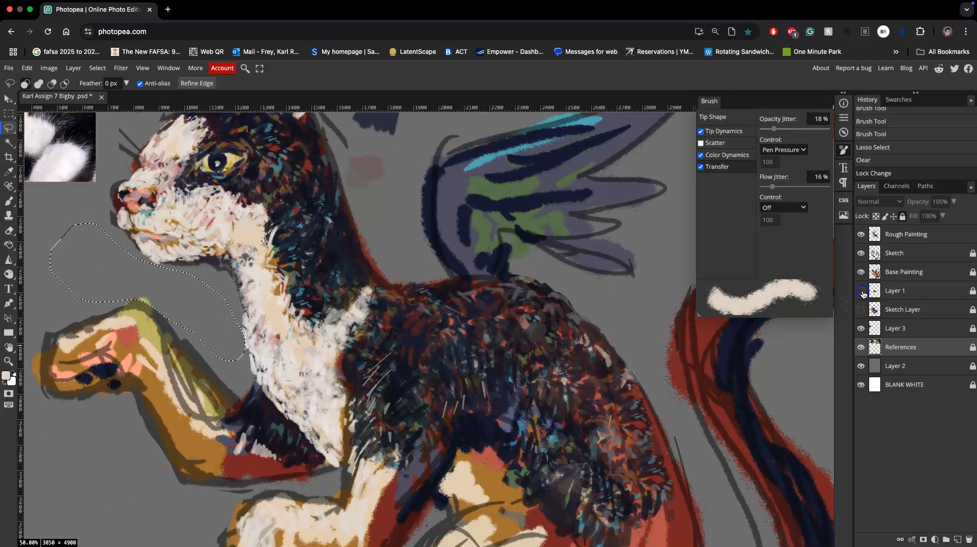
pyautogui.click(861, 235)
pyautogui.click(862, 236)
pyautogui.click(860, 271)
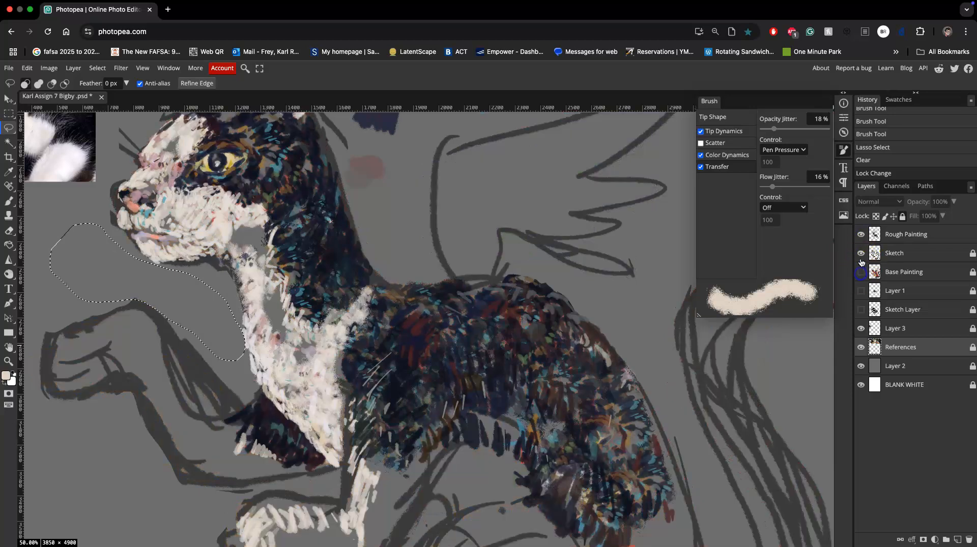
pyautogui.click(861, 253)
# Deselect the lassoed area beneath the creature's chin.
pyautogui.press('super+minus')
pyautogui.press('super+minus')
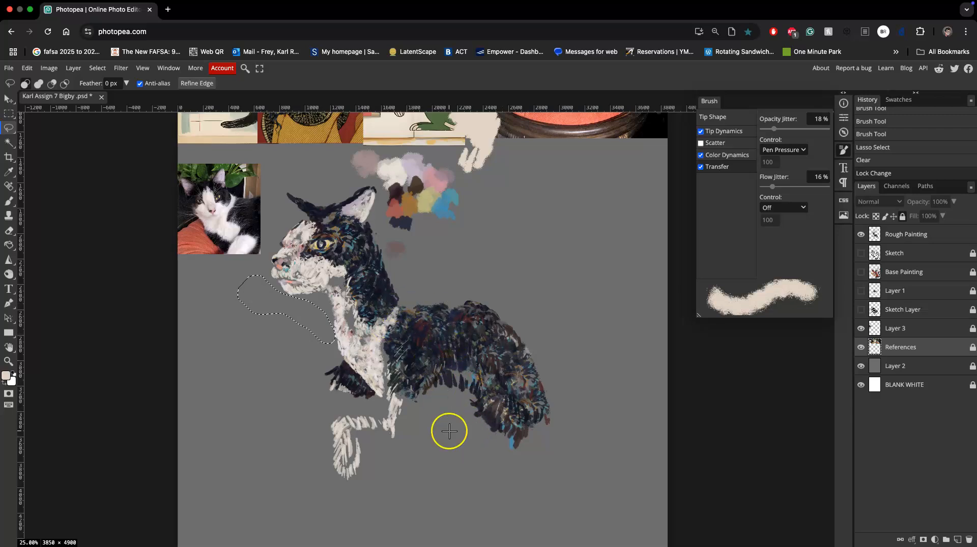
pyautogui.press('super+d')
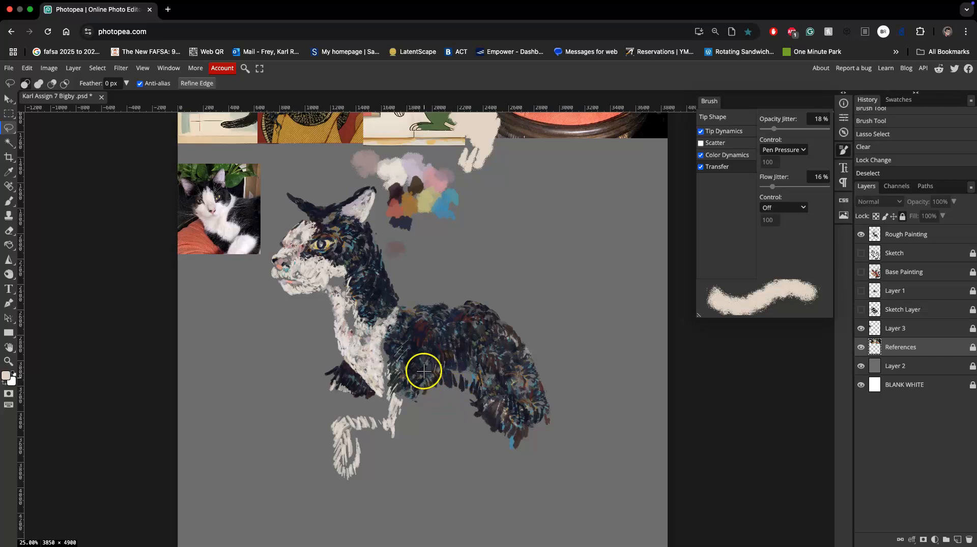
pyautogui.press('super+equal')
pyautogui.press('super+equal')
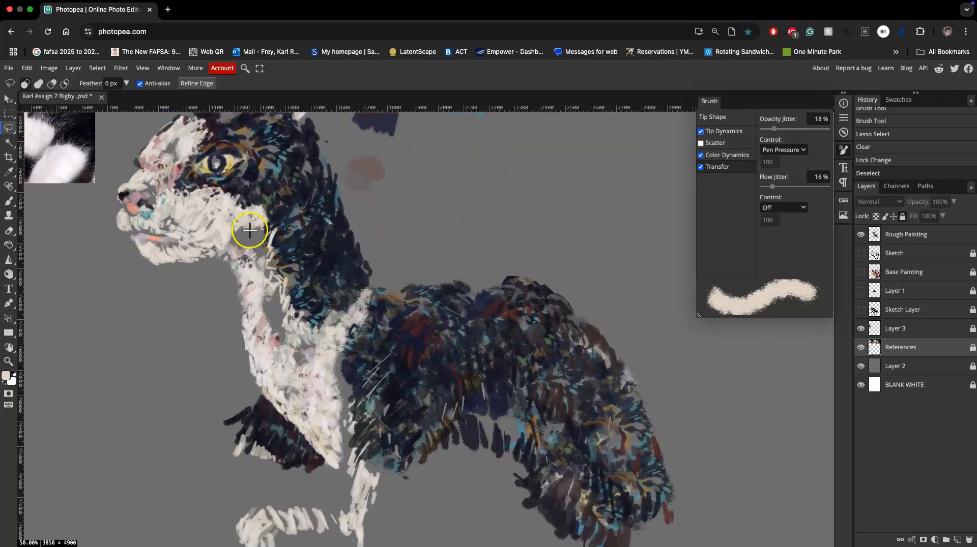
pyautogui.press('alt')
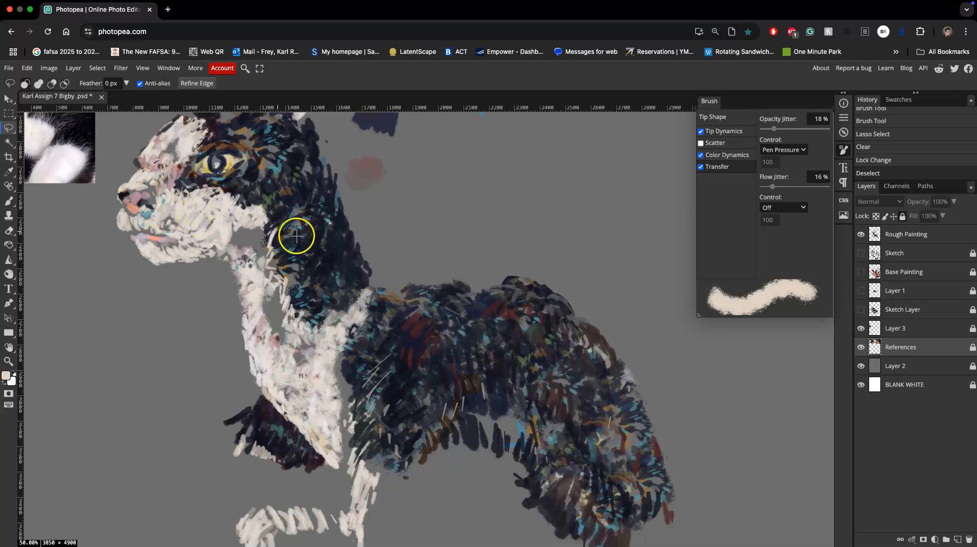
# On the Rough Painting layer, paint pale fur strokes with the Brush tool beneath the cheek and along the jaw.
pyautogui.click(881, 235)
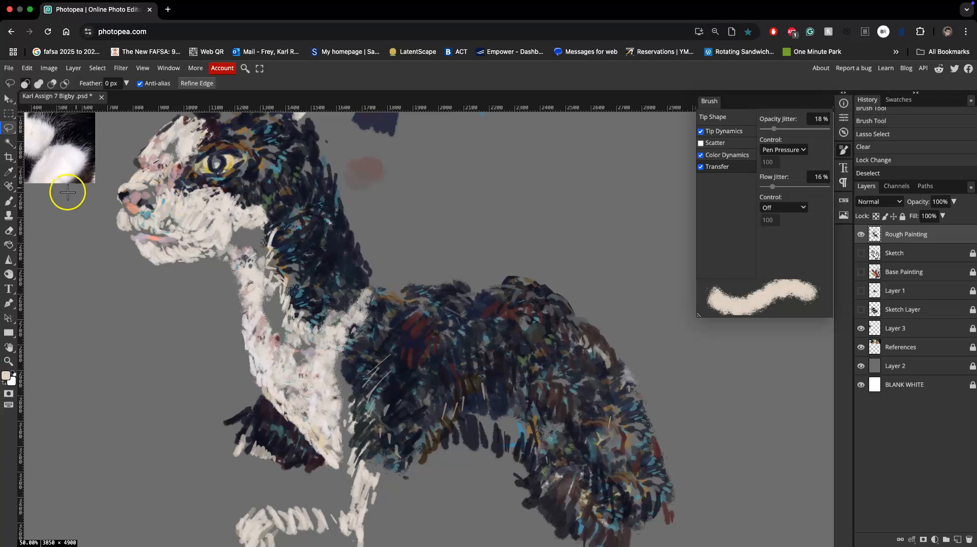
pyautogui.click(8, 201)
pyautogui.keyDown('alt'); pyautogui.click(185, 212); pyautogui.keyUp('alt')
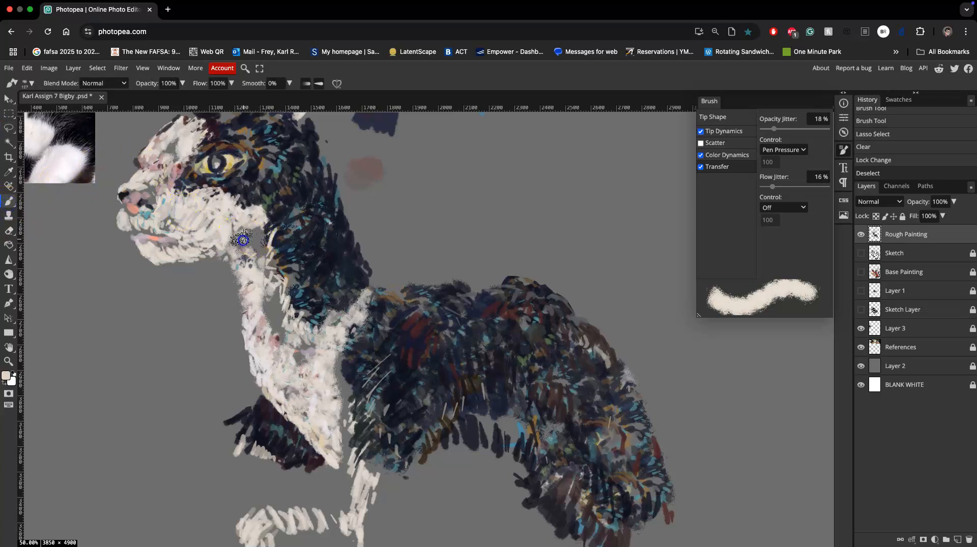
pyautogui.moveTo(236, 242); pyautogui.dragTo(239, 234)
pyautogui.moveTo(244, 230)
pyautogui.mouseDown()
pyautogui.moveTo(238, 253)
pyautogui.moveTo(237, 239)
pyautogui.moveTo(257, 227)
pyautogui.moveTo(257, 270)
pyautogui.moveTo(252, 230)
pyautogui.moveTo(245, 249)
pyautogui.mouseUp()
pyautogui.keyDown('alt'); pyautogui.click(251, 219); pyautogui.keyUp('alt')
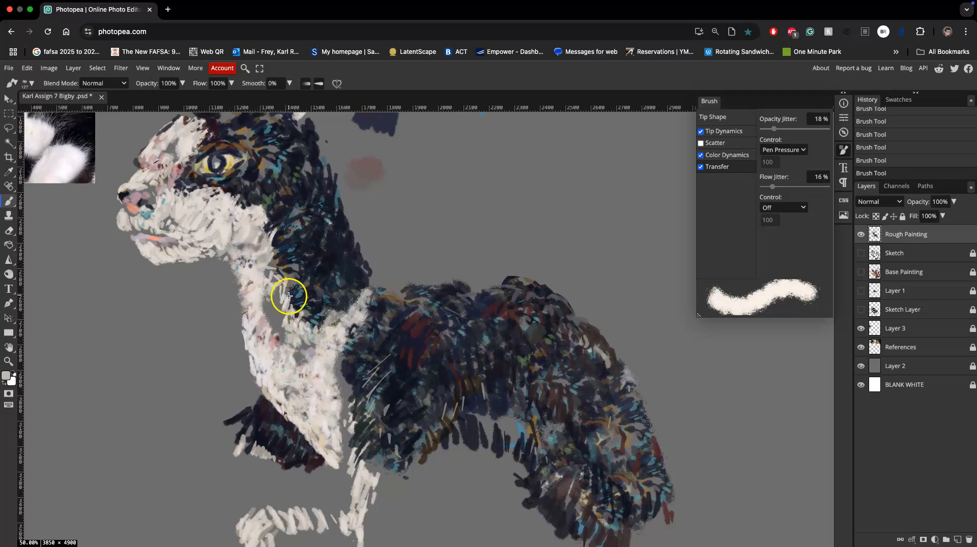
# Fill the grey gaps in the neck and upper chest with pale textured brush strokes.
pyautogui.moveTo(254, 286); pyautogui.dragTo(271, 303)
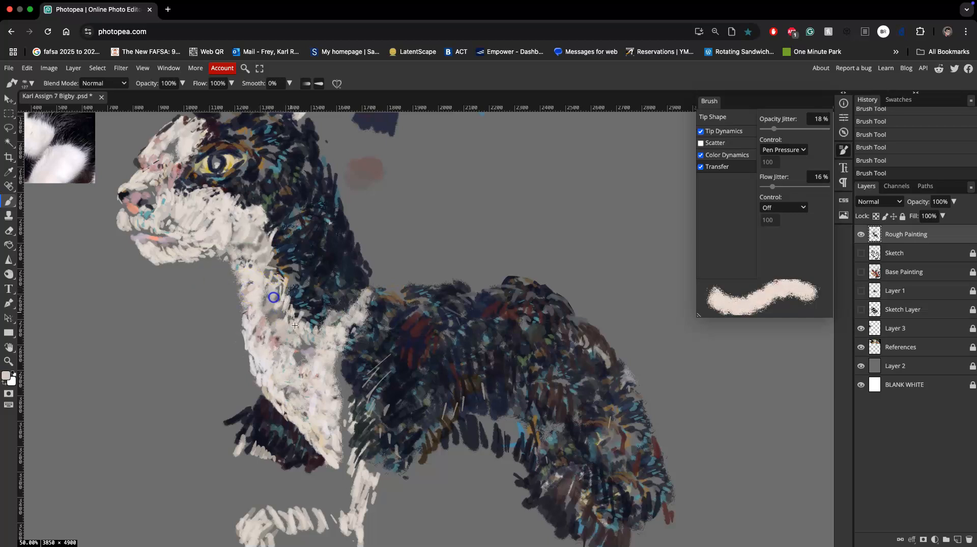
pyautogui.keyDown('alt'); pyautogui.click(300, 344); pyautogui.keyUp('alt')
pyautogui.keyDown('alt'); pyautogui.click(271, 314); pyautogui.keyUp('alt')
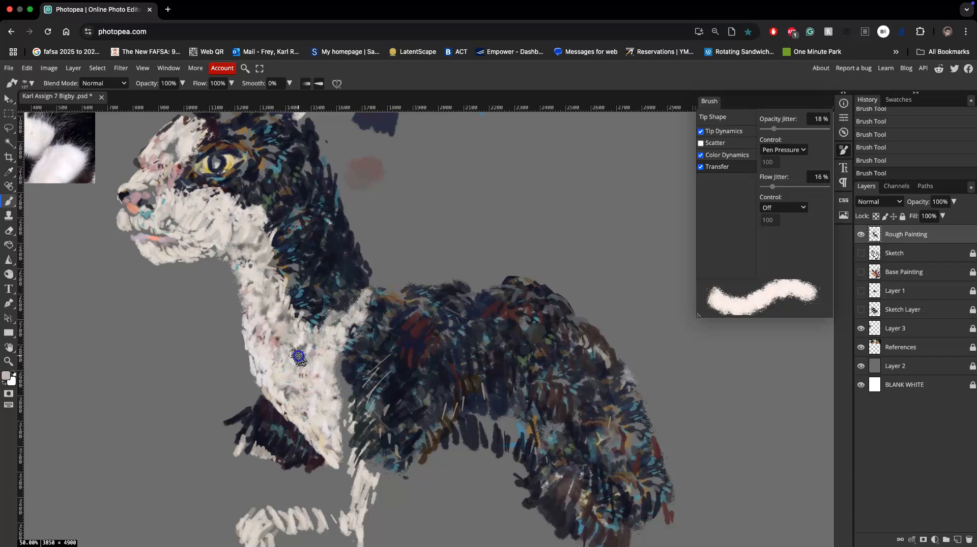
pyautogui.keyDown('alt'); pyautogui.click(287, 362); pyautogui.keyUp('alt')
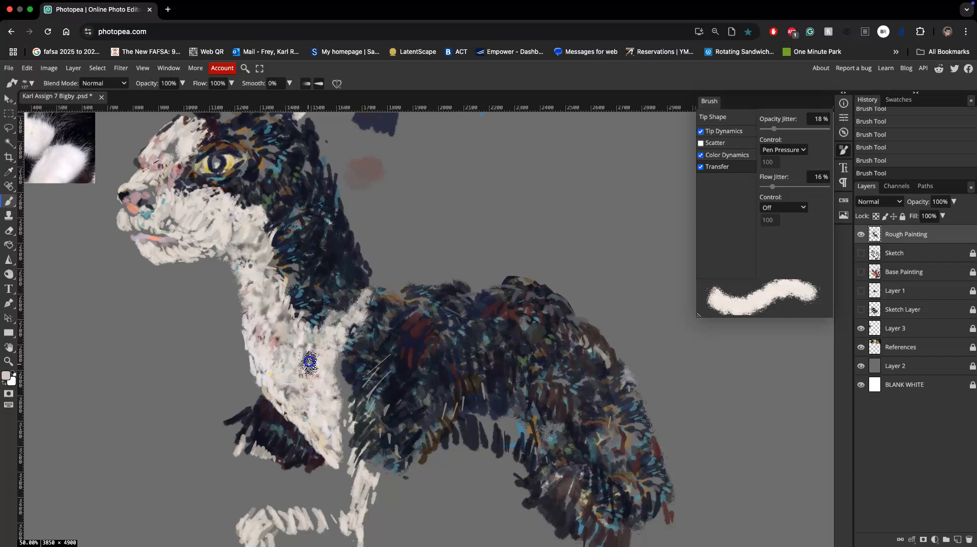
# Set the Clone tool to a textured brush tip and clone the cheek's white fur onto the neck and chest.
pyautogui.click(9, 216)
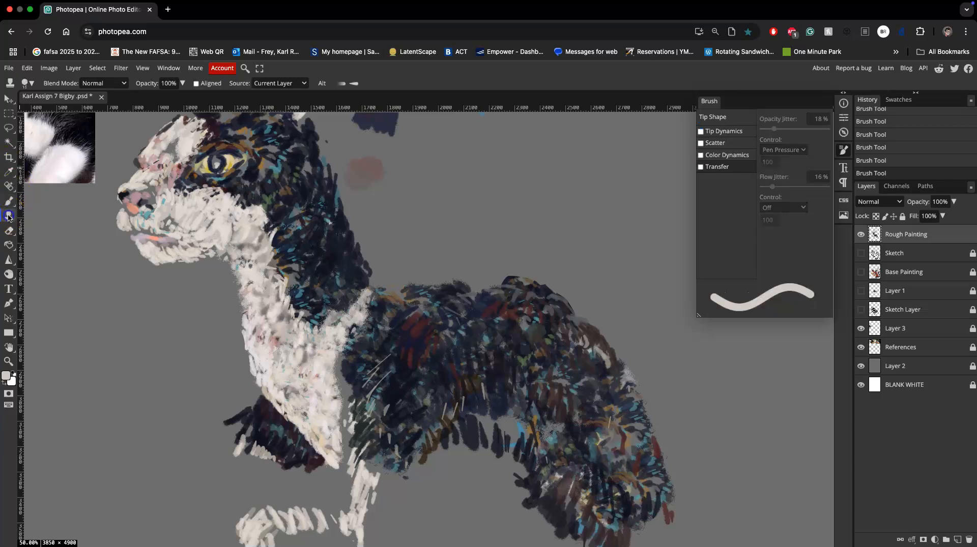
pyautogui.click(28, 83)
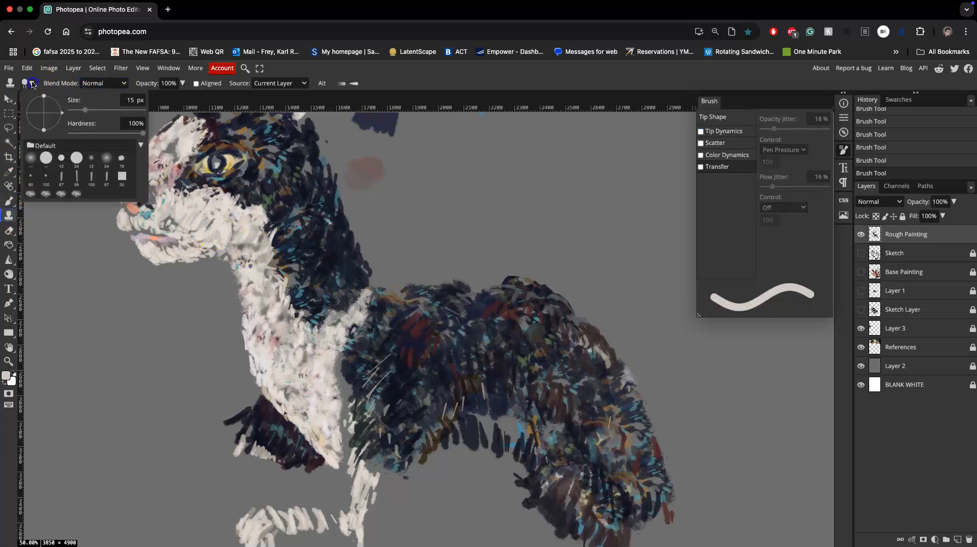
pyautogui.click(63, 196)
pyautogui.keyDown('alt'); pyautogui.click(213, 214); pyautogui.keyUp('alt')
pyautogui.moveTo(287, 327); pyautogui.dragTo(281, 344)
pyautogui.moveTo(292, 346)
pyautogui.mouseDown()
pyautogui.moveTo(283, 325)
pyautogui.moveTo(279, 333)
pyautogui.mouseUp()
pyautogui.moveTo(271, 311)
pyautogui.mouseDown()
pyautogui.moveTo(264, 323)
pyautogui.moveTo(281, 290)
pyautogui.moveTo(276, 305)
pyautogui.mouseUp()
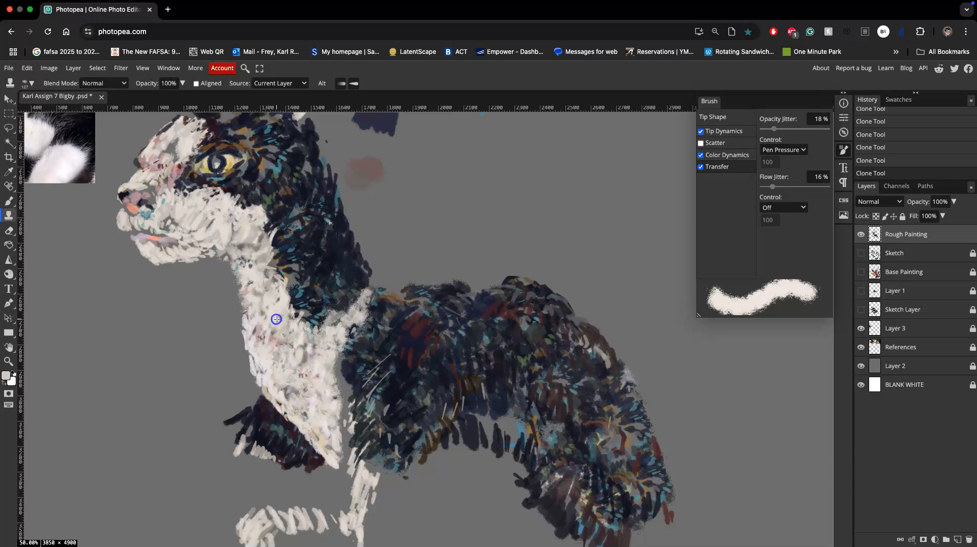
# Continue cloning white fur over the throat and lower chest, and start a white patch at the belly.
pyautogui.moveTo(328, 373); pyautogui.dragTo(325, 382)
pyautogui.moveTo(282, 344); pyautogui.dragTo(276, 315)
pyautogui.moveTo(331, 382); pyautogui.dragTo(335, 368)
pyautogui.moveTo(174, 225); pyautogui.dragTo(236, 252)
pyautogui.moveTo(265, 284)
pyautogui.mouseDown()
pyautogui.moveTo(266, 332)
pyautogui.moveTo(284, 363)
pyautogui.moveTo(306, 364)
pyautogui.mouseUp()
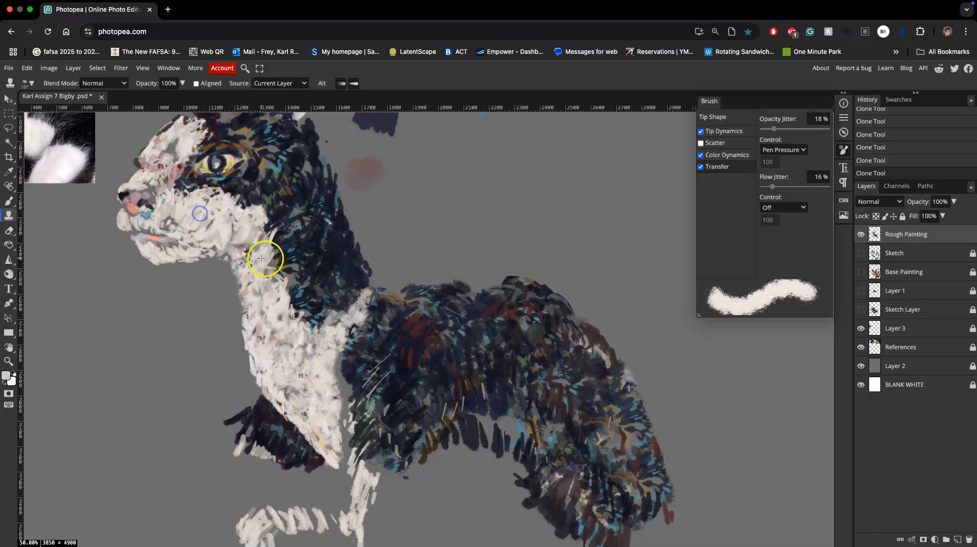
pyautogui.keyDown('alt'); pyautogui.click(196, 222); pyautogui.keyUp('alt')
pyautogui.moveTo(322, 335); pyautogui.dragTo(312, 372)
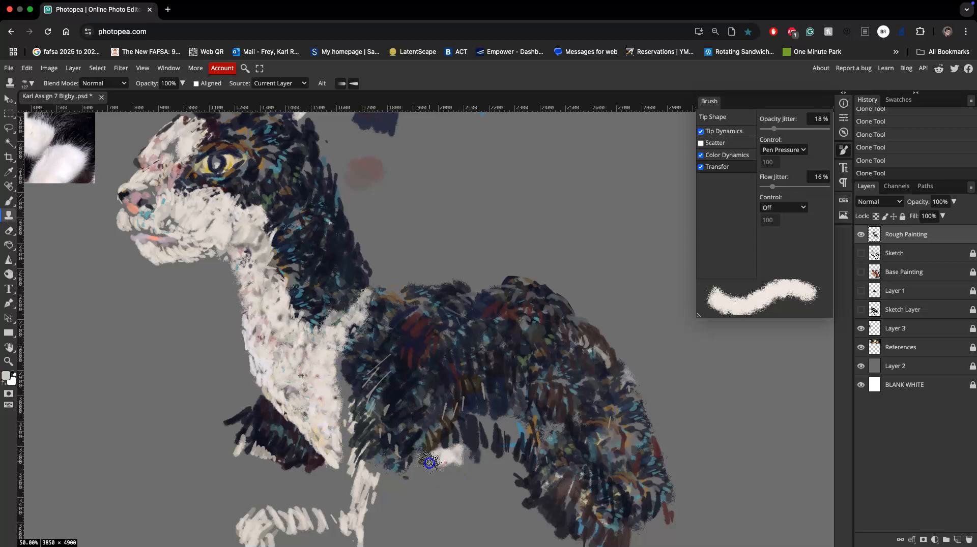
# Make the Sketch and Base Painting layers visible as a guide, leaving Sketch Layer hidden.
pyautogui.click(860, 310)
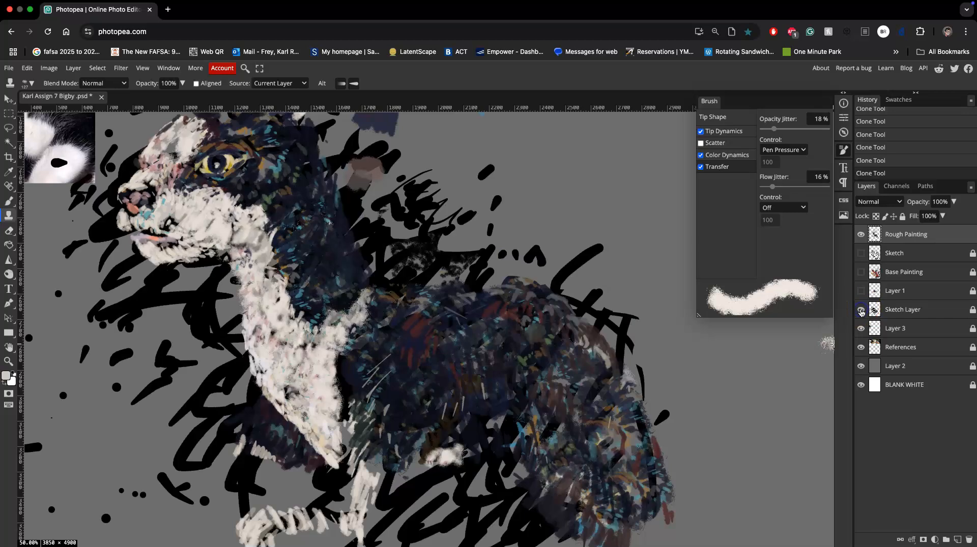
pyautogui.click(861, 310)
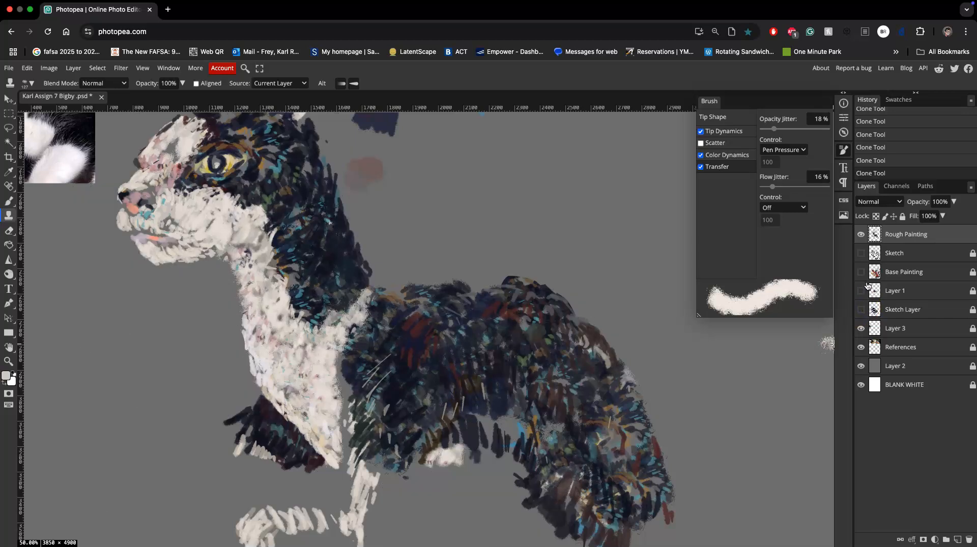
pyautogui.click(860, 253)
pyautogui.click(861, 271)
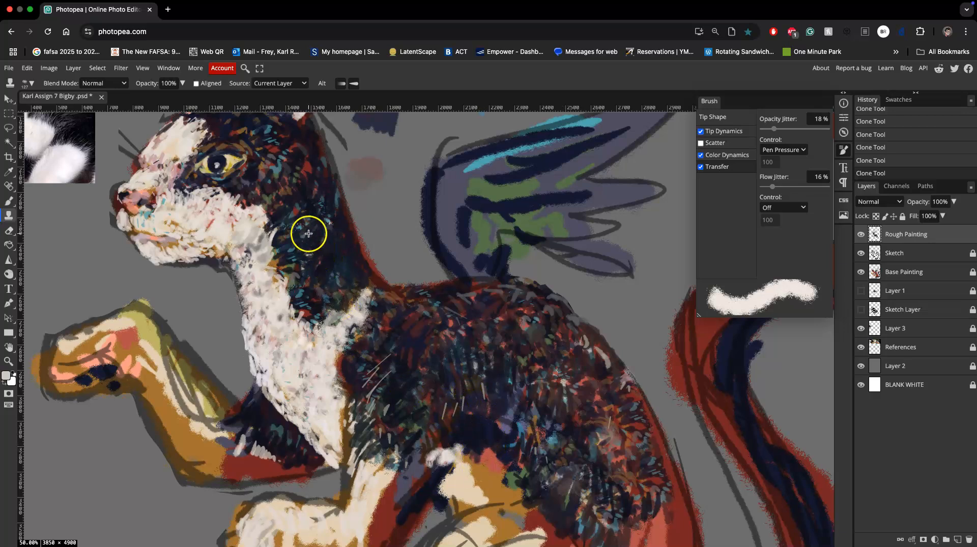
# Clone dark fur down over the shoulder and the upper part of the front leg.
pyautogui.moveTo(439, 465)
pyautogui.mouseDown()
pyautogui.moveTo(403, 506)
pyautogui.moveTo(394, 502)
pyautogui.moveTo(398, 480)
pyautogui.moveTo(442, 438)
pyautogui.moveTo(429, 426)
pyautogui.moveTo(407, 462)
pyautogui.moveTo(412, 485)
pyautogui.moveTo(402, 508)
pyautogui.mouseUp()
pyautogui.keyDown('alt'); pyautogui.click(289, 206); pyautogui.keyUp('alt')
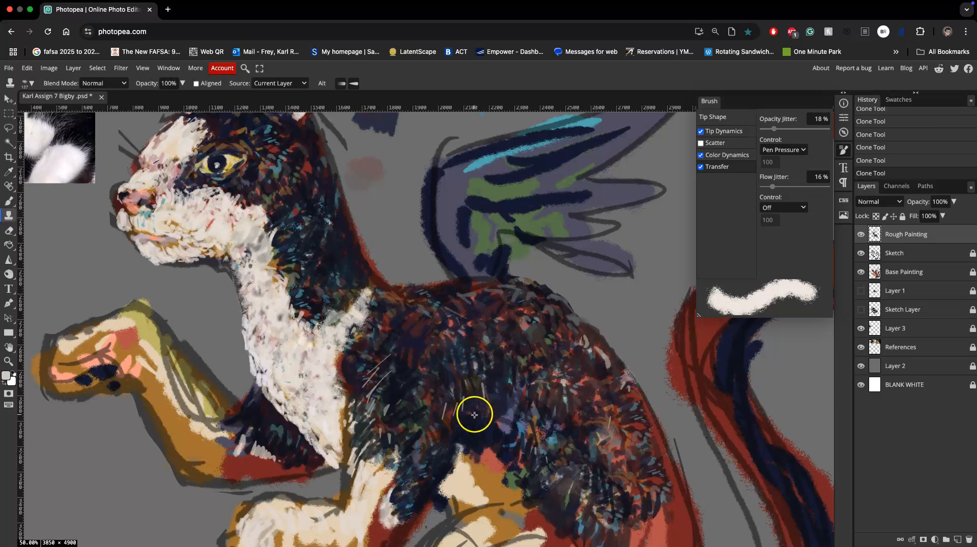
pyautogui.scroll(-5, 473, 397)
pyautogui.hscroll(-2, 473, 397)
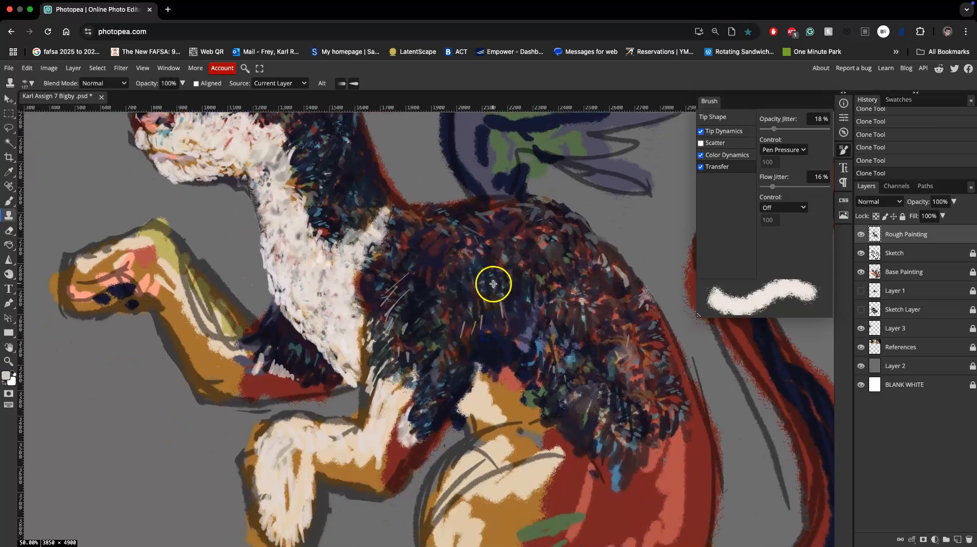
pyautogui.keyDown('alt'); pyautogui.click(416, 309); pyautogui.keyUp('alt')
pyautogui.moveTo(409, 379)
pyautogui.mouseDown()
pyautogui.moveTo(397, 394)
pyautogui.moveTo(413, 391)
pyautogui.moveTo(395, 386)
pyautogui.moveTo(398, 356)
pyautogui.moveTo(415, 392)
pyautogui.moveTo(392, 414)
pyautogui.moveTo(411, 394)
pyautogui.moveTo(401, 448)
pyautogui.mouseUp()
# Clone dark fur along the lower flank and belly edge to cover the gaps in the body.
pyautogui.keyDown('alt'); pyautogui.click(435, 345); pyautogui.keyUp('alt')
pyautogui.moveTo(568, 376)
pyautogui.mouseDown()
pyautogui.moveTo(517, 338)
pyautogui.moveTo(549, 341)
pyautogui.mouseUp()
pyautogui.moveTo(498, 369); pyautogui.dragTo(490, 345)
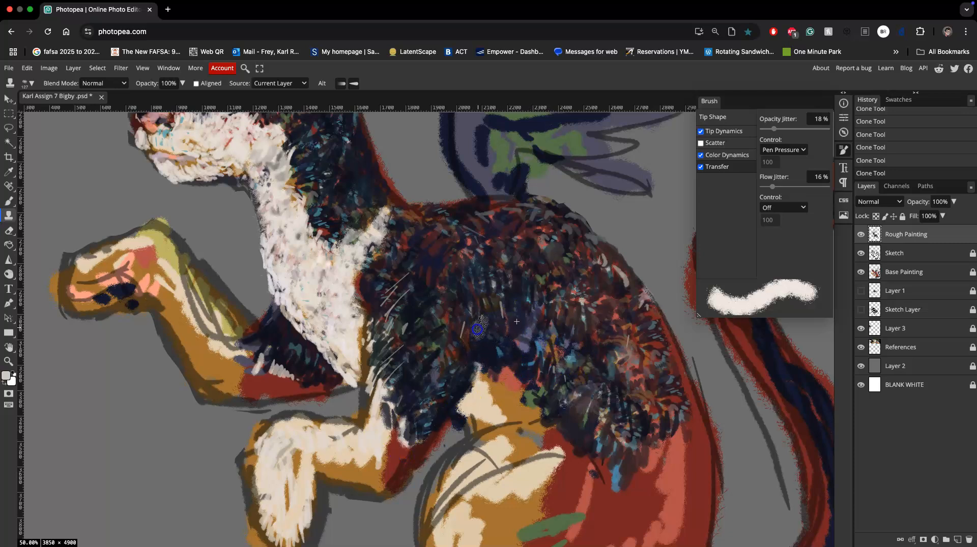
pyautogui.keyDown('alt'); pyautogui.click(333, 149); pyautogui.keyUp('alt')
pyautogui.moveTo(540, 316)
pyautogui.mouseDown()
pyautogui.moveTo(585, 360)
pyautogui.moveTo(589, 380)
pyautogui.moveTo(604, 365)
pyautogui.moveTo(626, 368)
pyautogui.moveTo(630, 410)
pyautogui.mouseUp()
pyautogui.moveTo(435, 341); pyautogui.dragTo(429, 414)
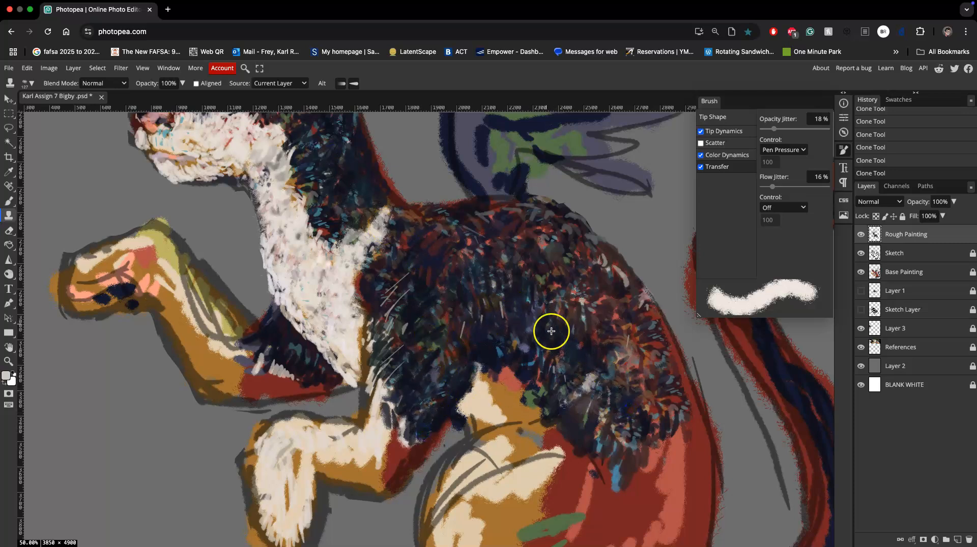
# Hide the Base Painting layer and clone white chest fur into the belly area beneath the flank.
pyautogui.click(860, 272)
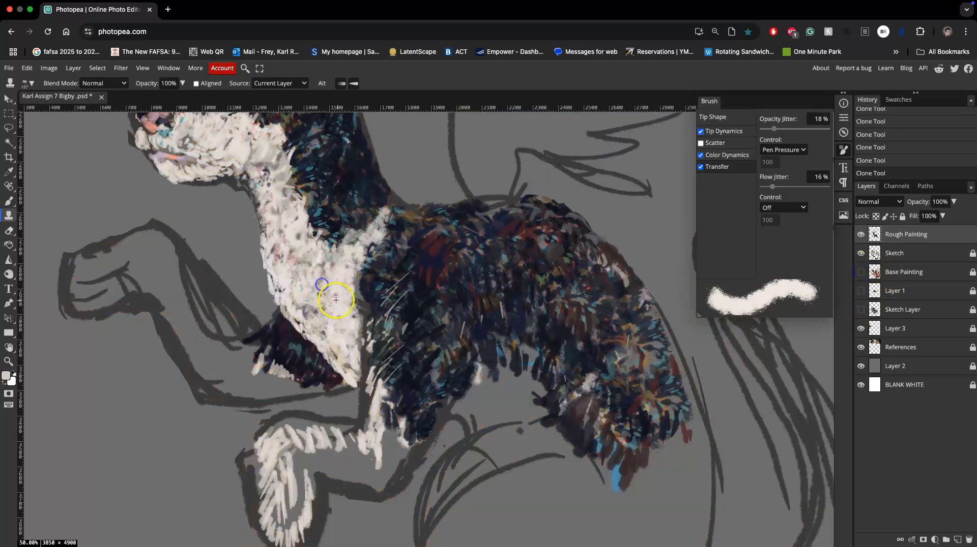
pyautogui.moveTo(493, 388)
pyautogui.mouseDown()
pyautogui.moveTo(467, 404)
pyautogui.moveTo(501, 389)
pyautogui.moveTo(488, 419)
pyautogui.moveTo(465, 411)
pyautogui.moveTo(520, 408)
pyautogui.moveTo(529, 420)
pyautogui.moveTo(511, 394)
pyautogui.moveTo(519, 373)
pyautogui.moveTo(503, 375)
pyautogui.moveTo(529, 373)
pyautogui.moveTo(544, 411)
pyautogui.mouseUp()
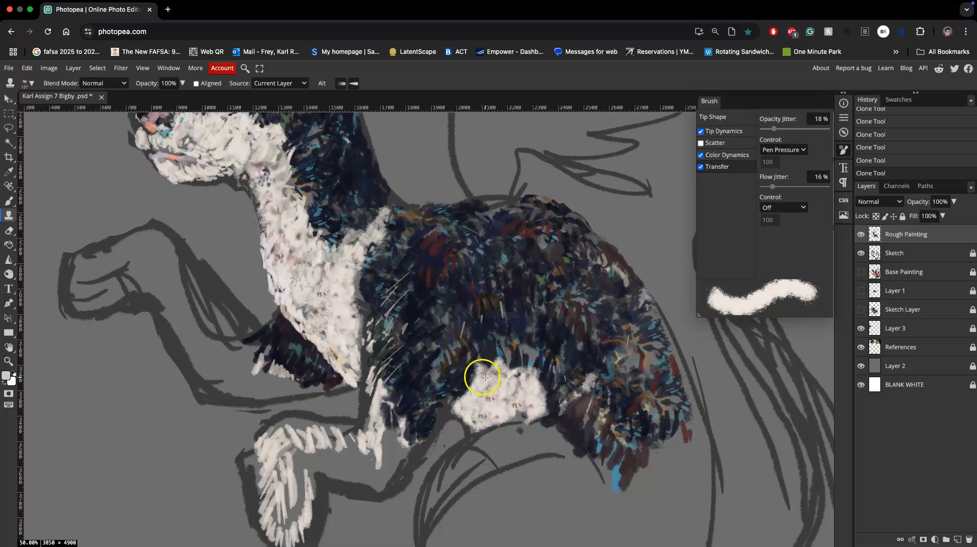
# Clone white chest fur over the bent front leg, from the shoulder to the paw.
pyautogui.scroll(-4, 481, 356)
pyautogui.moveTo(269, 335)
pyautogui.mouseDown()
pyautogui.moveTo(243, 348)
pyautogui.moveTo(254, 341)
pyautogui.moveTo(237, 384)
pyautogui.moveTo(239, 397)
pyautogui.moveTo(260, 397)
pyautogui.moveTo(264, 428)
pyautogui.moveTo(247, 426)
pyautogui.moveTo(245, 436)
pyautogui.moveTo(261, 442)
pyautogui.moveTo(265, 400)
pyautogui.moveTo(279, 391)
pyautogui.moveTo(273, 371)
pyautogui.moveTo(255, 363)
pyautogui.moveTo(250, 375)
pyautogui.moveTo(320, 364)
pyautogui.moveTo(316, 218)
pyautogui.moveTo(312, 367)
pyautogui.moveTo(270, 364)
pyautogui.moveTo(285, 339)
pyautogui.moveTo(315, 343)
pyautogui.moveTo(308, 361)
pyautogui.moveTo(323, 376)
pyautogui.moveTo(370, 347)
pyautogui.moveTo(373, 372)
pyautogui.mouseUp()
pyautogui.keyDown('alt'); pyautogui.click(280, 198); pyautogui.keyUp('alt')
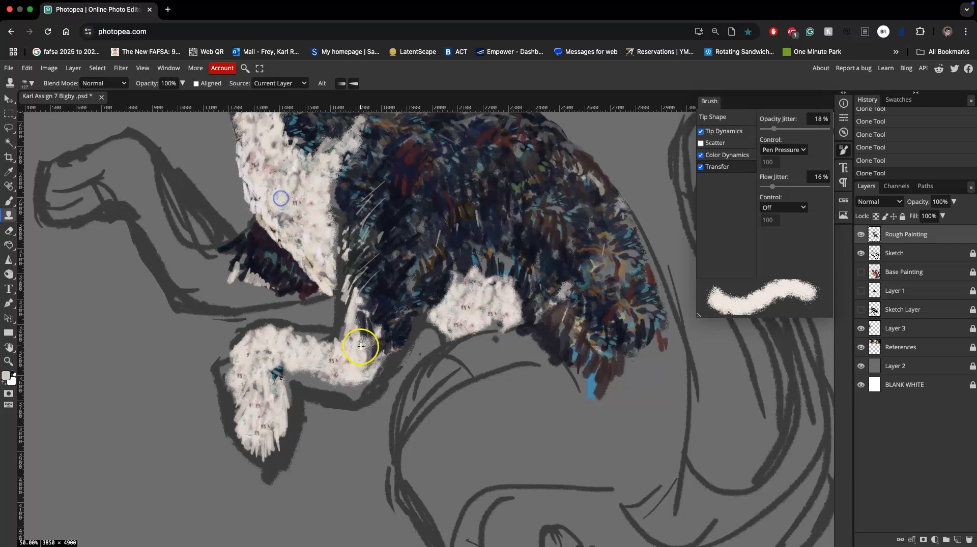
pyautogui.moveTo(360, 311)
pyautogui.mouseDown()
pyautogui.moveTo(368, 382)
pyautogui.moveTo(330, 391)
pyautogui.moveTo(290, 374)
pyautogui.moveTo(300, 370)
pyautogui.moveTo(275, 378)
pyautogui.moveTo(285, 364)
pyautogui.moveTo(258, 426)
pyautogui.moveTo(310, 326)
pyautogui.moveTo(294, 333)
pyautogui.moveTo(342, 340)
pyautogui.mouseUp()
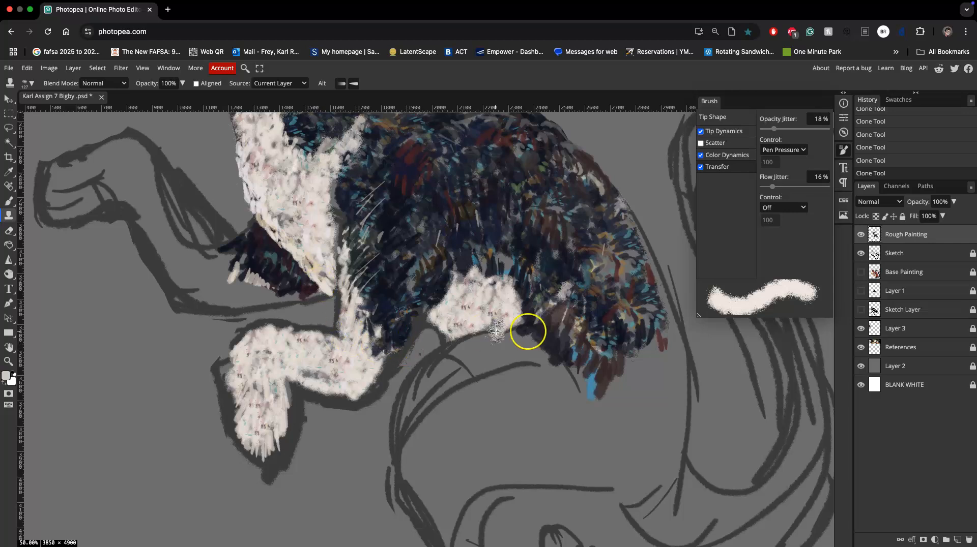
# Set the Clone tool opacity to 77% and clone white chest fur over the raised front leg and paw.
pyautogui.click(181, 84)
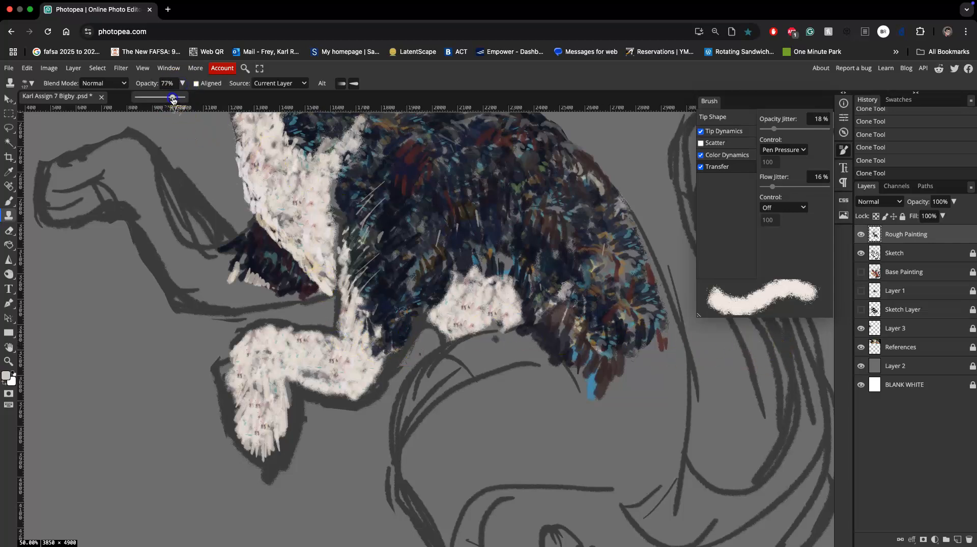
pyautogui.moveTo(137, 190)
pyautogui.mouseDown()
pyautogui.moveTo(163, 227)
pyautogui.moveTo(162, 205)
pyautogui.moveTo(192, 243)
pyautogui.moveTo(194, 264)
pyautogui.moveTo(163, 220)
pyautogui.moveTo(203, 291)
pyautogui.moveTo(230, 260)
pyautogui.moveTo(234, 275)
pyautogui.mouseUp()
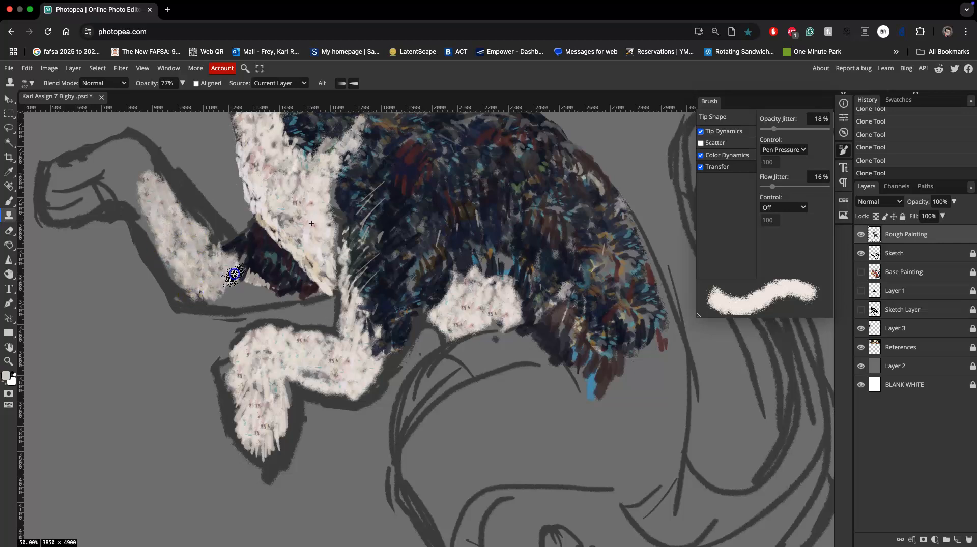
pyautogui.keyDown('alt'); pyautogui.click(290, 174); pyautogui.keyUp('alt')
pyautogui.moveTo(145, 206)
pyautogui.mouseDown()
pyautogui.moveTo(118, 152)
pyautogui.moveTo(52, 175)
pyautogui.moveTo(129, 160)
pyautogui.moveTo(154, 178)
pyautogui.moveTo(314, 225)
pyautogui.moveTo(161, 184)
pyautogui.moveTo(150, 190)
pyautogui.moveTo(149, 166)
pyautogui.moveTo(160, 203)
pyautogui.moveTo(130, 150)
pyautogui.moveTo(106, 191)
pyautogui.moveTo(62, 198)
pyautogui.moveTo(71, 198)
pyautogui.moveTo(64, 177)
pyautogui.moveTo(81, 179)
pyautogui.moveTo(69, 212)
pyautogui.moveTo(103, 192)
pyautogui.moveTo(94, 185)
pyautogui.moveTo(119, 189)
pyautogui.moveTo(195, 298)
pyautogui.moveTo(220, 290)
pyautogui.moveTo(231, 302)
pyautogui.moveTo(282, 300)
pyautogui.mouseUp()
pyautogui.keyDown('alt'); pyautogui.click(289, 210); pyautogui.keyUp('alt')
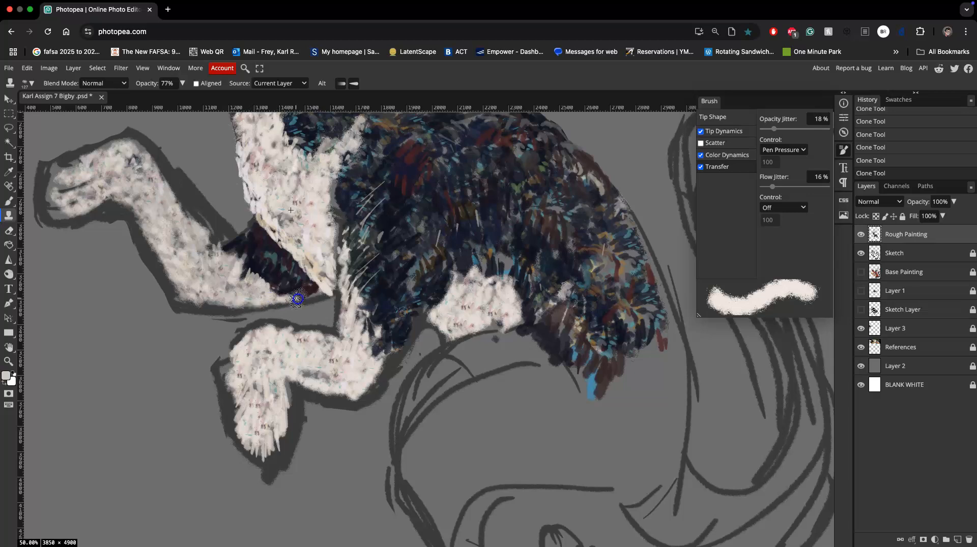
# Clone dark fur over the front elbow, the edge above the belly patch and the lower tip of the haunch.
pyautogui.moveTo(450, 233); pyautogui.dragTo(433, 264)
pyautogui.moveTo(412, 312)
pyautogui.mouseDown()
pyautogui.moveTo(381, 374)
pyautogui.moveTo(393, 344)
pyautogui.moveTo(384, 375)
pyautogui.mouseUp()
pyautogui.keyDown('alt'); pyautogui.click(484, 199); pyautogui.keyUp('alt')
pyautogui.moveTo(573, 331)
pyautogui.mouseDown()
pyautogui.moveTo(550, 334)
pyautogui.moveTo(557, 346)
pyautogui.moveTo(581, 348)
pyautogui.moveTo(574, 361)
pyautogui.moveTo(586, 375)
pyautogui.moveTo(604, 371)
pyautogui.moveTo(588, 411)
pyautogui.mouseUp()
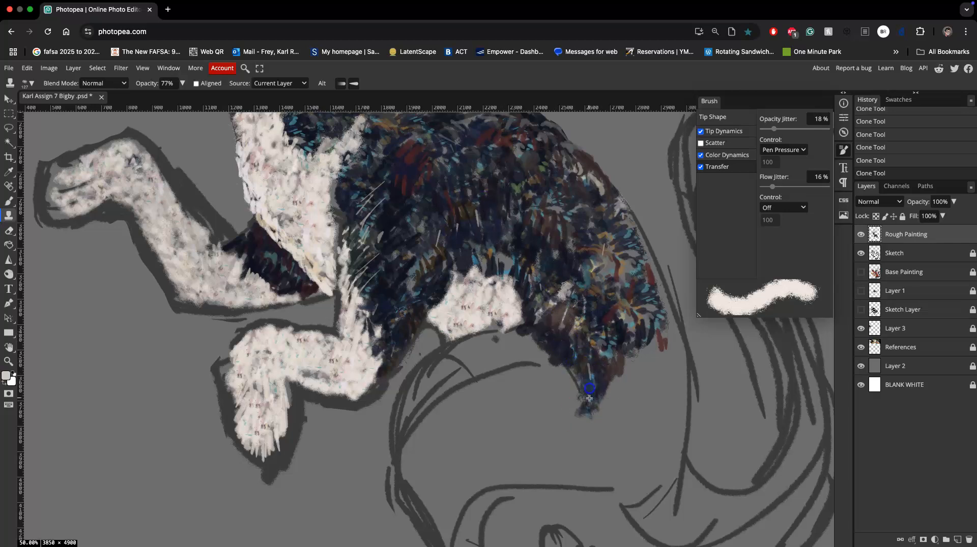
pyautogui.moveTo(510, 270)
pyautogui.mouseDown()
pyautogui.moveTo(480, 285)
pyautogui.moveTo(483, 264)
pyautogui.moveTo(470, 287)
pyautogui.moveTo(464, 271)
pyautogui.moveTo(499, 274)
pyautogui.moveTo(496, 296)
pyautogui.moveTo(499, 286)
pyautogui.moveTo(521, 314)
pyautogui.mouseUp()
pyautogui.moveTo(505, 235); pyautogui.dragTo(542, 347)
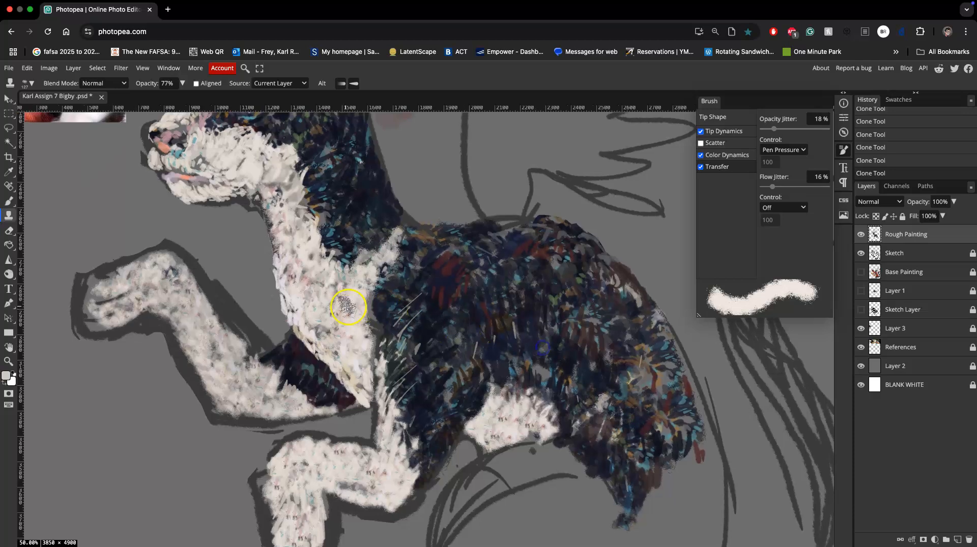
# Build up the cloned white fur on the raised front leg and rework the fur around the chest and shoulder.
pyautogui.moveTo(202, 304)
pyautogui.mouseDown()
pyautogui.moveTo(251, 352)
pyautogui.moveTo(192, 286)
pyautogui.moveTo(182, 257)
pyautogui.moveTo(222, 303)
pyautogui.moveTo(159, 264)
pyautogui.moveTo(133, 272)
pyautogui.mouseUp()
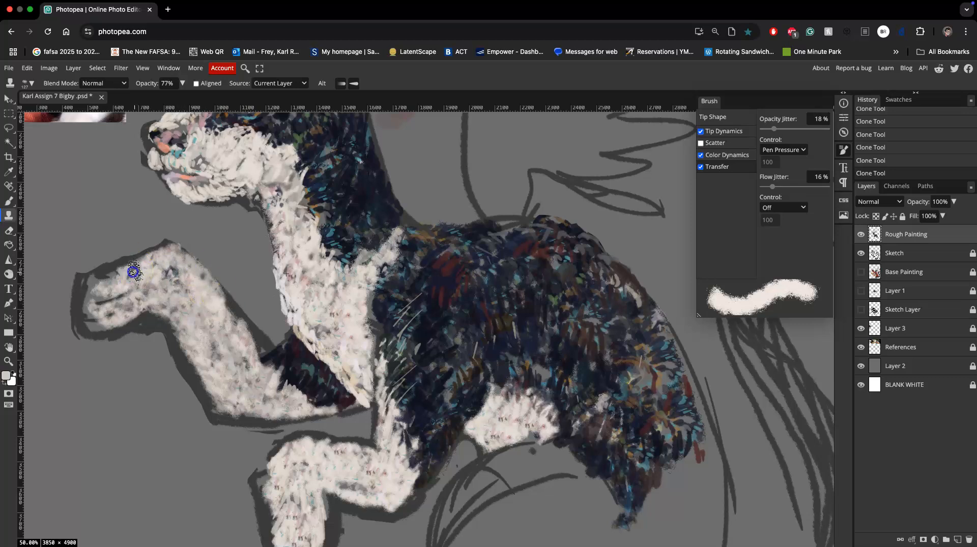
pyautogui.moveTo(214, 296); pyautogui.dragTo(253, 361)
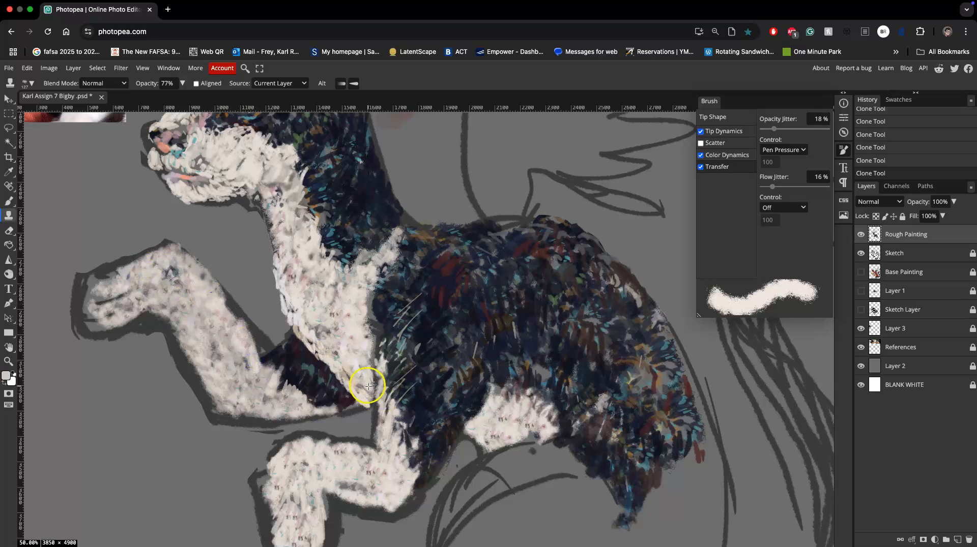
pyautogui.moveTo(452, 365); pyautogui.dragTo(397, 251)
pyautogui.moveTo(458, 305)
pyautogui.mouseDown()
pyautogui.moveTo(386, 264)
pyautogui.moveTo(380, 238)
pyautogui.moveTo(389, 271)
pyautogui.mouseUp()
# Show the Base Painting layer and clone white chest fur down the front of the hind thigh.
pyautogui.press('super+minus')
pyautogui.press('super+minus')
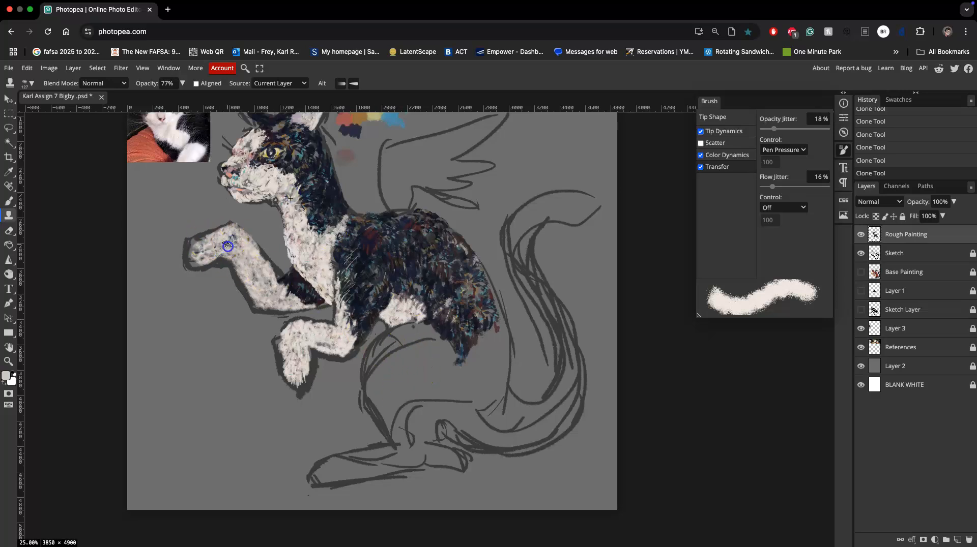
pyautogui.moveTo(369, 278); pyautogui.dragTo(406, 302)
pyautogui.click(862, 272)
pyautogui.click(453, 356)
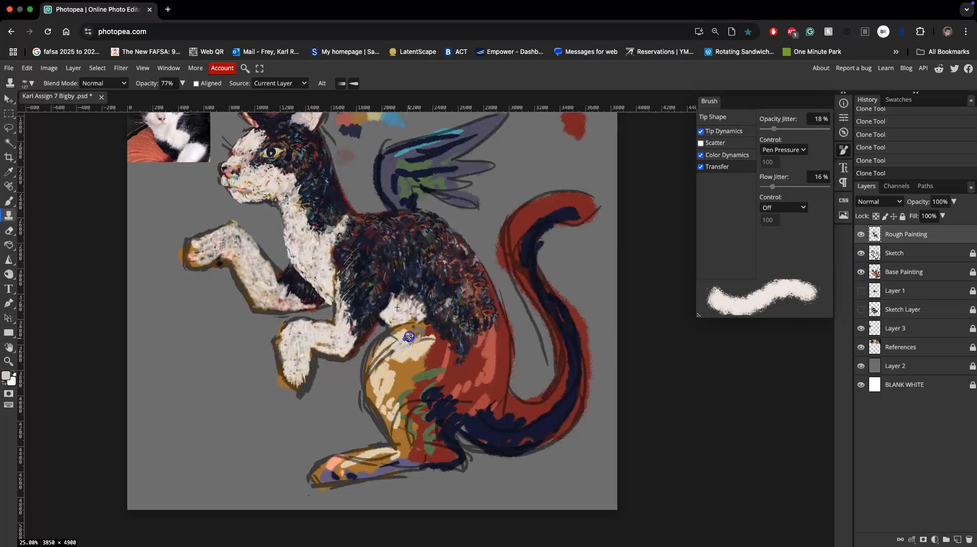
pyautogui.moveTo(399, 335)
pyautogui.mouseDown()
pyautogui.moveTo(423, 311)
pyautogui.moveTo(415, 301)
pyautogui.moveTo(402, 337)
pyautogui.moveTo(390, 318)
pyautogui.moveTo(375, 359)
pyautogui.moveTo(400, 314)
pyautogui.moveTo(324, 244)
pyautogui.mouseUp()
pyautogui.moveTo(392, 334)
pyautogui.mouseDown()
pyautogui.moveTo(431, 355)
pyautogui.moveTo(419, 336)
pyautogui.mouseUp()
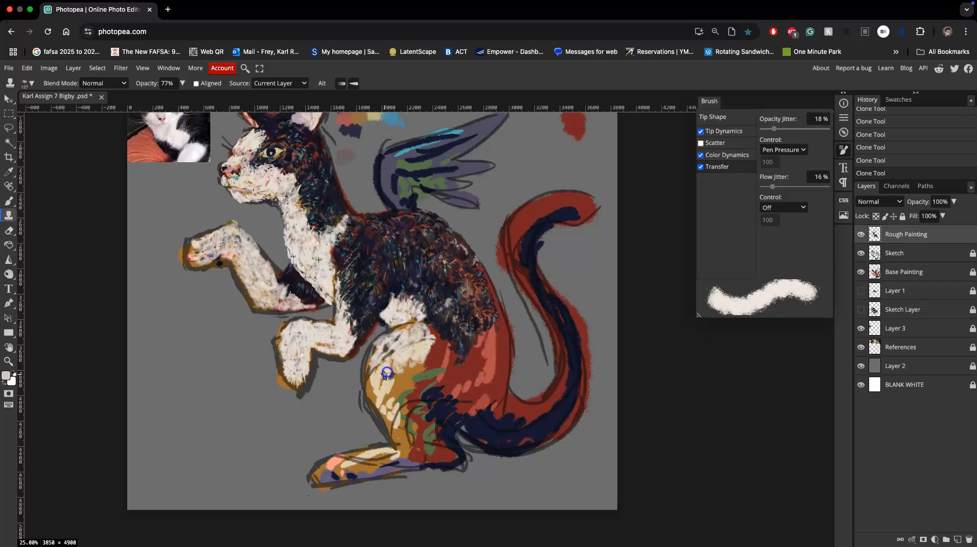
pyautogui.moveTo(347, 285); pyautogui.dragTo(318, 256)
pyautogui.moveTo(434, 328); pyautogui.dragTo(415, 359)
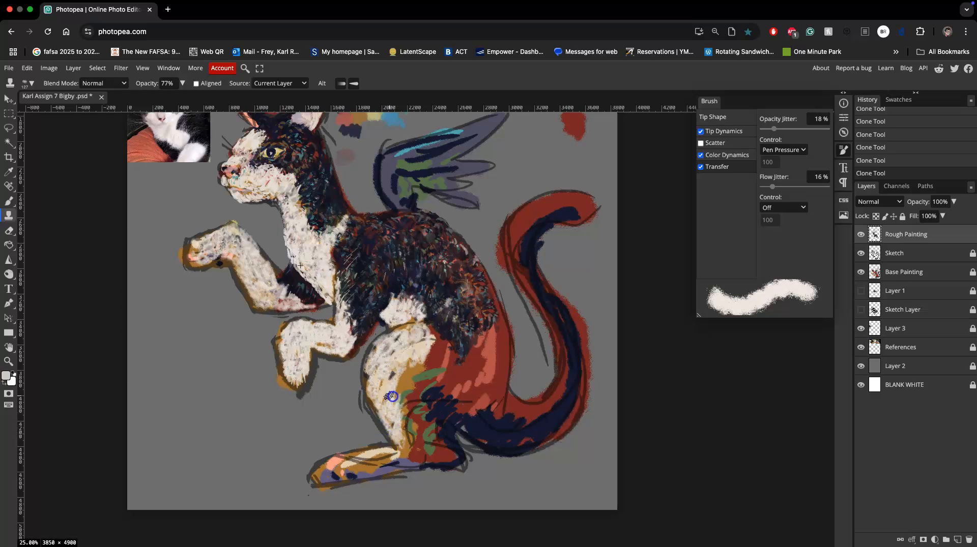
# Clone dark back fur over the red area of the hind thigh, from the white thigh edge to the rear of the haunch.
pyautogui.keyDown('alt'); pyautogui.click(458, 282); pyautogui.keyUp('alt')
pyautogui.moveTo(466, 333); pyautogui.dragTo(464, 334)
pyautogui.keyDown('alt'); pyautogui.click(391, 252); pyautogui.keyUp('alt')
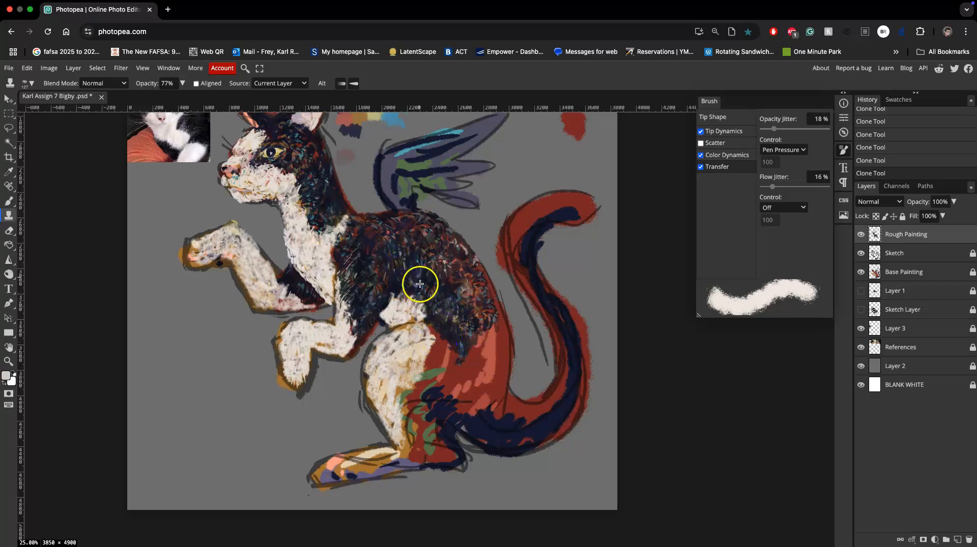
pyautogui.moveTo(431, 328); pyautogui.dragTo(438, 363)
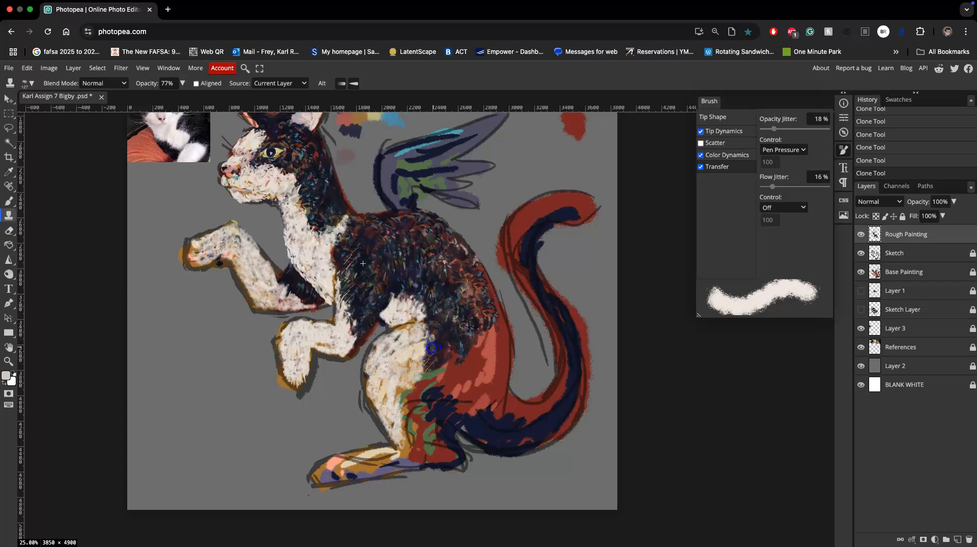
pyautogui.moveTo(466, 379); pyautogui.dragTo(461, 398)
pyautogui.moveTo(464, 348)
pyautogui.mouseDown()
pyautogui.moveTo(441, 358)
pyautogui.moveTo(466, 353)
pyautogui.moveTo(471, 395)
pyautogui.mouseUp()
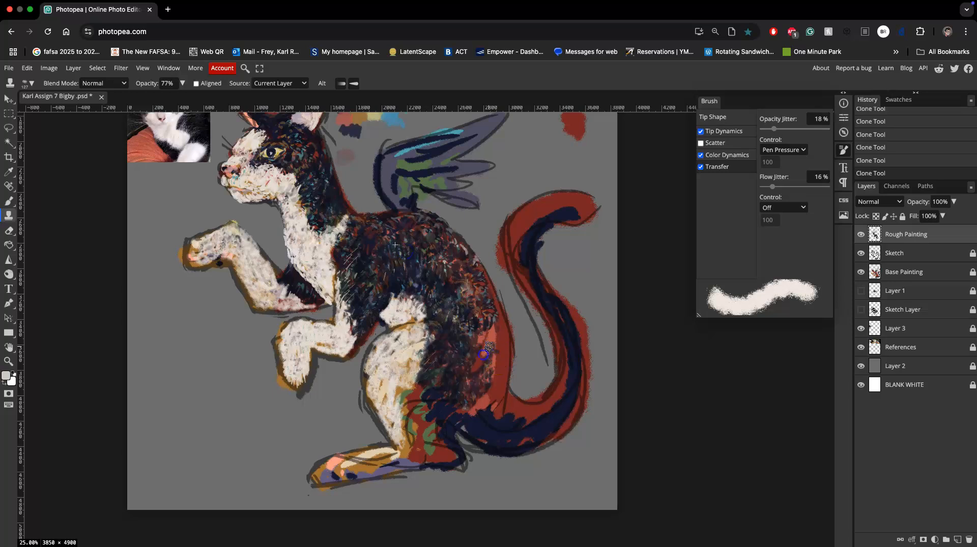
pyautogui.moveTo(494, 322); pyautogui.dragTo(477, 344)
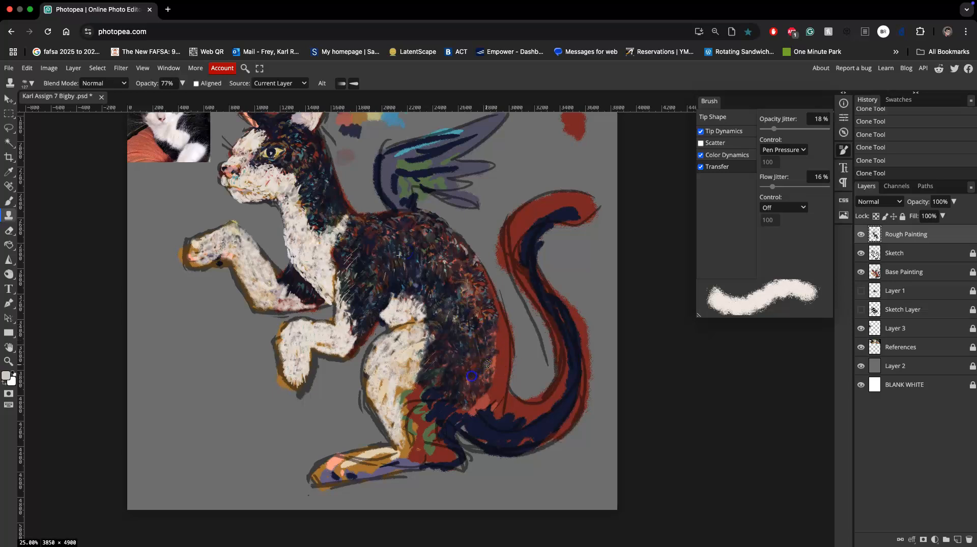
# Extend the cloned dark fur to the tail base and rework the outer edge of the rump.
pyautogui.keyDown('alt'); pyautogui.click(396, 277); pyautogui.keyUp('alt')
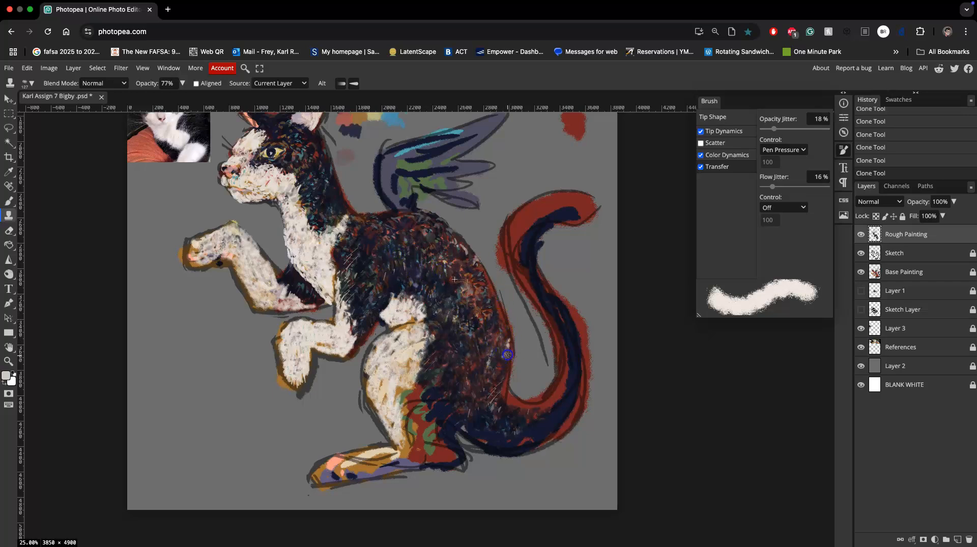
pyautogui.click(488, 283)
pyautogui.click(488, 280)
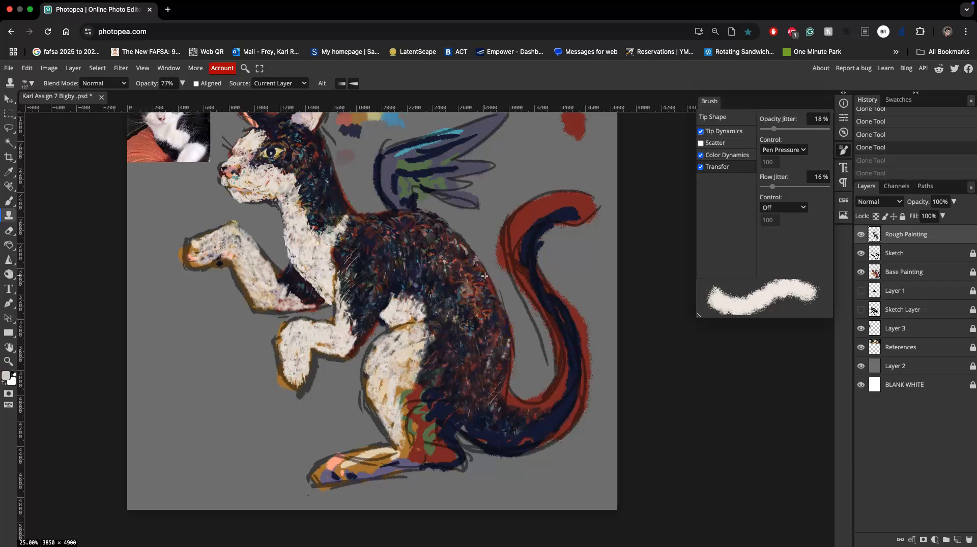
pyautogui.click(480, 273)
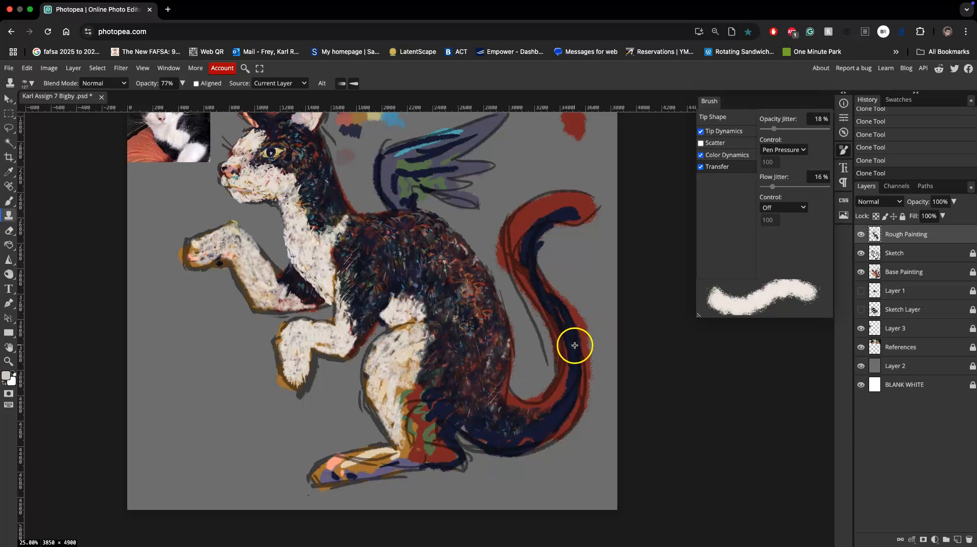
# Examine the fur texture up close across the back, head, chest, front legs and haunch.
pyautogui.press('super+plus')
pyautogui.press('super+plus')
pyautogui.moveTo(608, 355); pyautogui.dragTo(506, 246)
pyautogui.moveTo(521, 212); pyautogui.dragTo(484, 366)
pyautogui.moveTo(447, 248); pyautogui.dragTo(524, 371)
pyautogui.moveTo(326, 153); pyautogui.dragTo(488, 334)
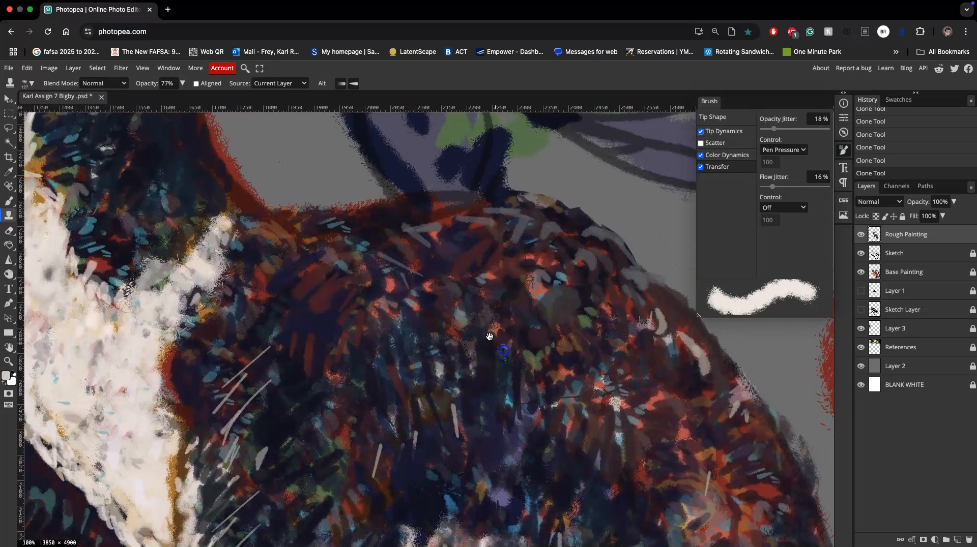
pyautogui.moveTo(407, 280); pyautogui.dragTo(486, 342)
pyautogui.moveTo(392, 259); pyautogui.dragTo(508, 303)
pyautogui.moveTo(412, 271); pyautogui.dragTo(526, 368)
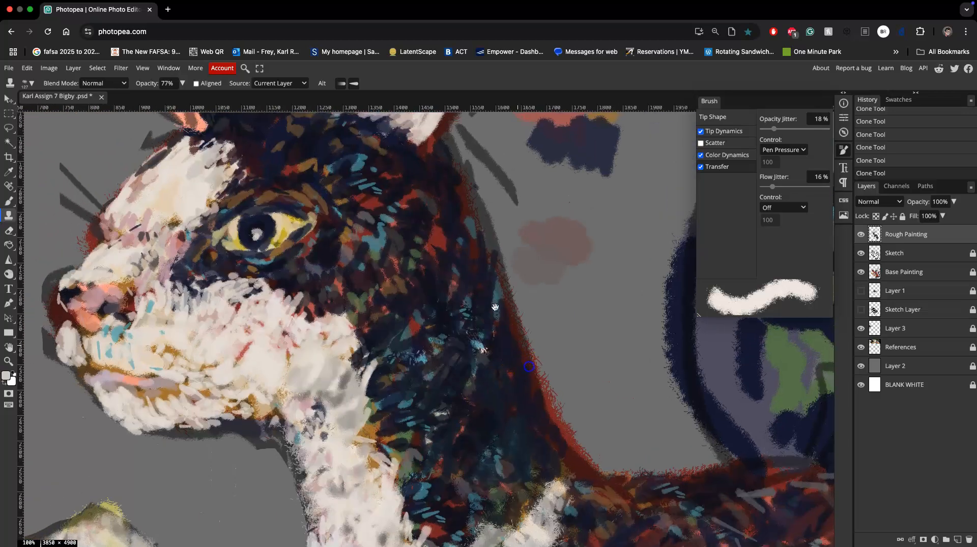
pyautogui.moveTo(472, 399); pyautogui.dragTo(415, 297)
pyautogui.moveTo(375, 222)
pyautogui.mouseDown()
pyautogui.moveTo(372, 260)
pyautogui.moveTo(362, 238)
pyautogui.mouseUp()
pyautogui.moveTo(421, 228)
pyautogui.mouseDown()
pyautogui.moveTo(409, 236)
pyautogui.moveTo(412, 184)
pyautogui.mouseUp()
pyautogui.moveTo(469, 346); pyautogui.dragTo(407, 211)
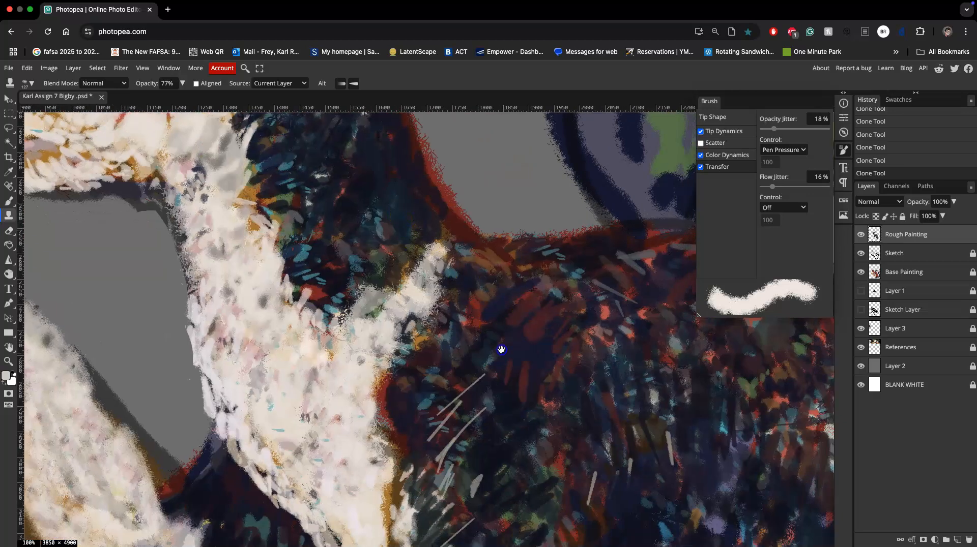
pyautogui.moveTo(499, 346); pyautogui.dragTo(391, 174)
pyautogui.moveTo(436, 299); pyautogui.dragTo(425, 243)
pyautogui.moveTo(431, 322); pyautogui.dragTo(540, 264)
pyautogui.moveTo(273, 229)
pyautogui.mouseDown()
pyautogui.moveTo(227, 254)
pyautogui.moveTo(237, 253)
pyautogui.mouseUp()
pyautogui.moveTo(272, 288)
pyautogui.mouseDown()
pyautogui.moveTo(269, 266)
pyautogui.moveTo(290, 284)
pyautogui.moveTo(283, 288)
pyautogui.mouseUp()
pyautogui.press('super+minus')
pyautogui.press('super+minus')
pyautogui.press('super+minus')
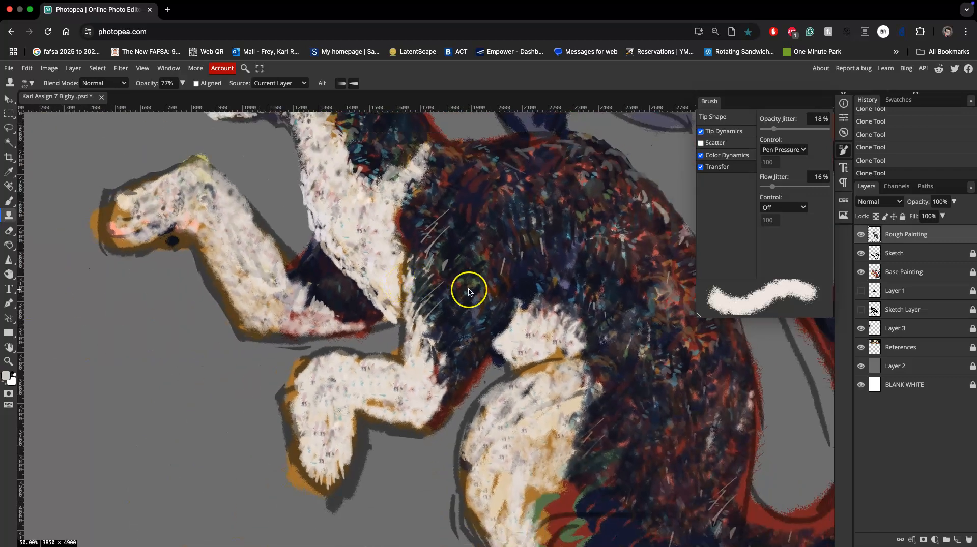
pyautogui.moveTo(574, 316); pyautogui.dragTo(552, 347)
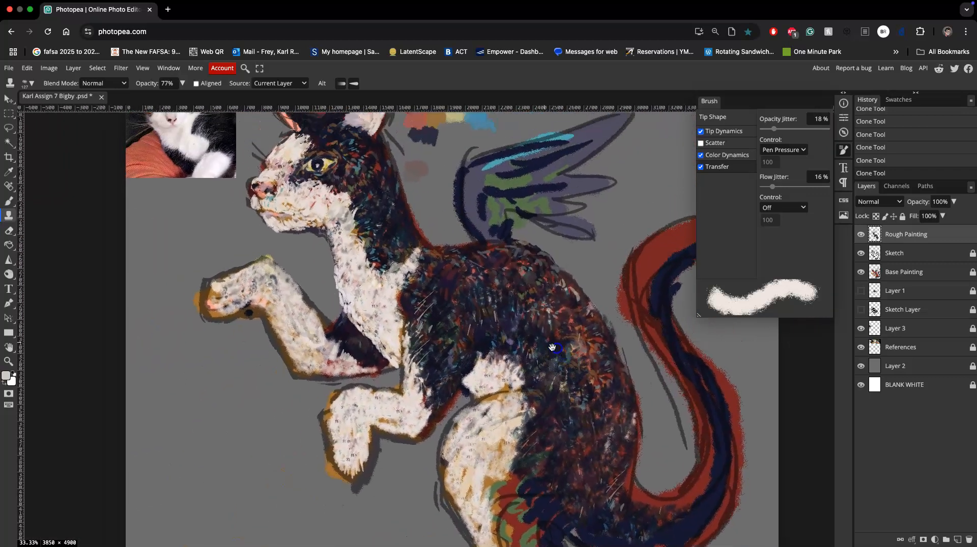
pyautogui.moveTo(343, 347)
pyautogui.mouseDown()
pyautogui.moveTo(336, 340)
pyautogui.moveTo(343, 350)
pyautogui.mouseUp()
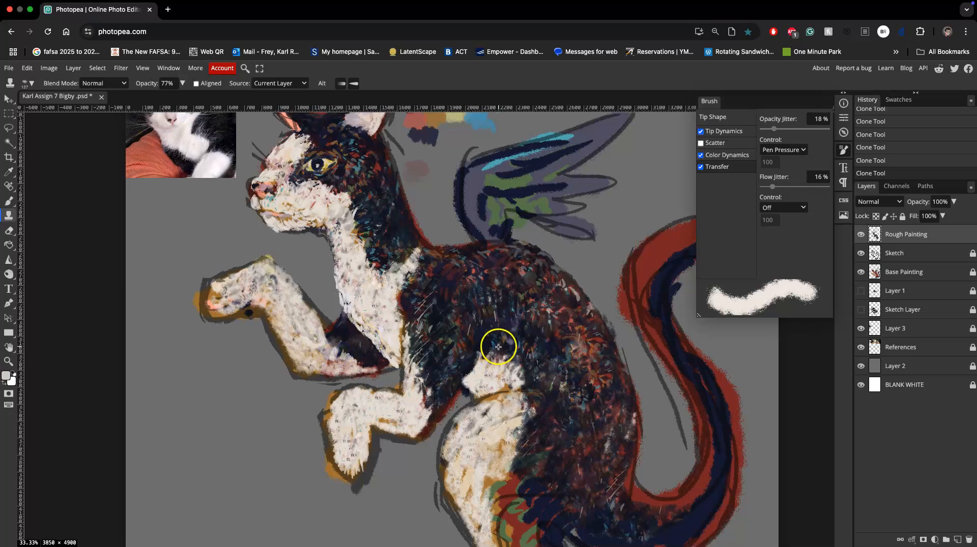
# Clone dark body fur onto the upper curl of the tail, out to its tip.
pyautogui.keyDown('alt'); pyautogui.click(562, 331); pyautogui.keyUp('alt')
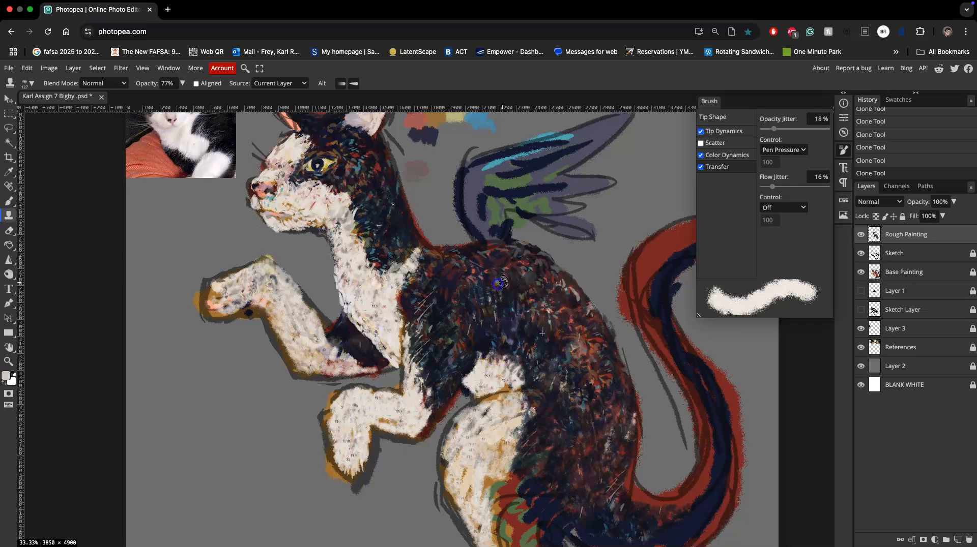
pyautogui.moveTo(581, 381); pyautogui.dragTo(451, 399)
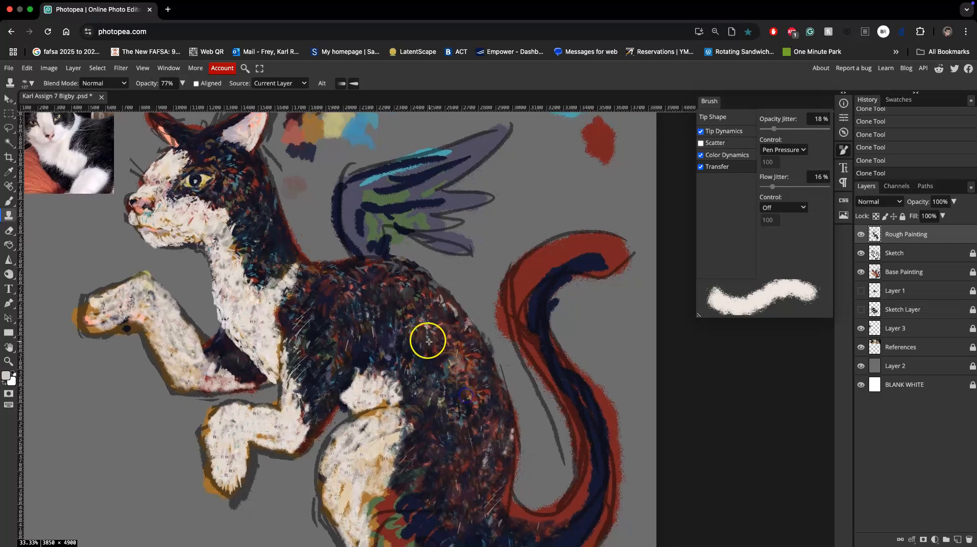
pyautogui.moveTo(605, 243); pyautogui.dragTo(558, 265)
pyautogui.moveTo(531, 301)
pyautogui.mouseDown()
pyautogui.moveTo(395, 345)
pyautogui.moveTo(539, 277)
pyautogui.moveTo(516, 284)
pyautogui.mouseUp()
pyautogui.keyDown('alt'); pyautogui.click(396, 343); pyautogui.keyUp('alt')
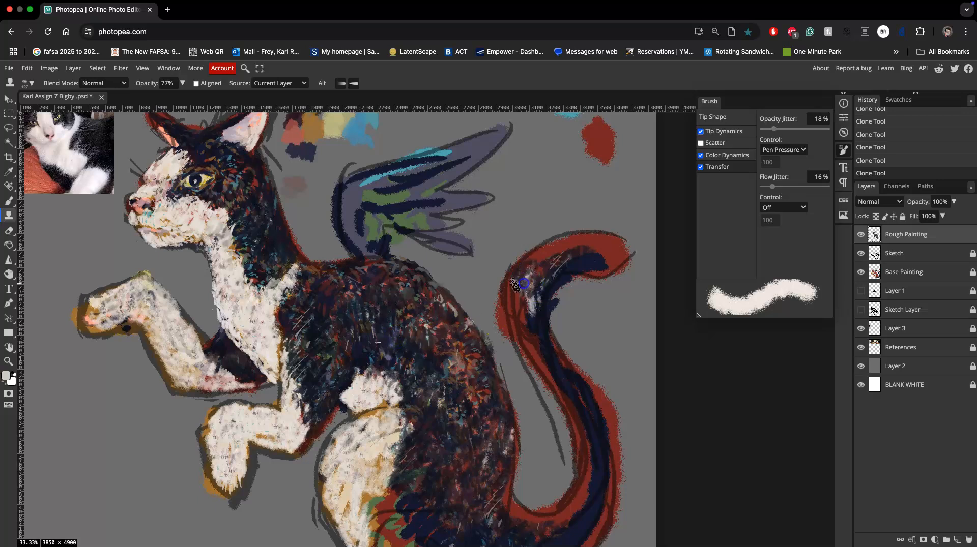
pyautogui.keyDown('alt'); pyautogui.click(456, 327); pyautogui.keyUp('alt')
pyautogui.keyDown('alt'); pyautogui.click(364, 347); pyautogui.keyUp('alt')
pyautogui.moveTo(543, 283)
pyautogui.mouseDown()
pyautogui.moveTo(567, 252)
pyautogui.moveTo(528, 259)
pyautogui.moveTo(540, 282)
pyautogui.moveTo(571, 242)
pyautogui.moveTo(589, 253)
pyautogui.mouseUp()
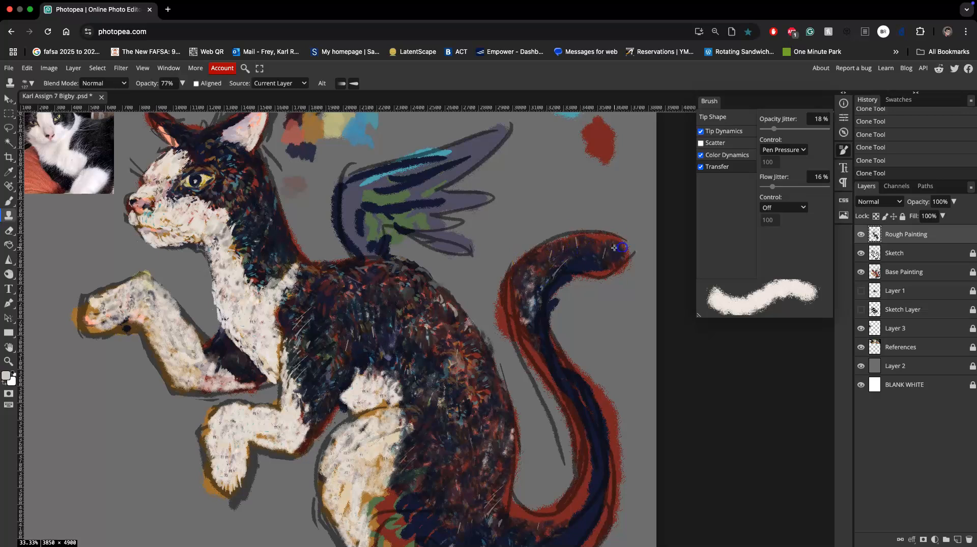
# Build up cloned fur along the underside of the tail tip and the outer bend of the curl.
pyautogui.moveTo(600, 264)
pyautogui.mouseDown()
pyautogui.moveTo(622, 246)
pyautogui.moveTo(560, 254)
pyautogui.moveTo(587, 239)
pyautogui.moveTo(534, 263)
pyautogui.moveTo(519, 311)
pyautogui.mouseUp()
pyautogui.moveTo(529, 284); pyautogui.dragTo(517, 331)
pyautogui.keyDown('alt'); pyautogui.click(314, 341); pyautogui.keyUp('alt')
pyautogui.moveTo(579, 248); pyautogui.dragTo(537, 271)
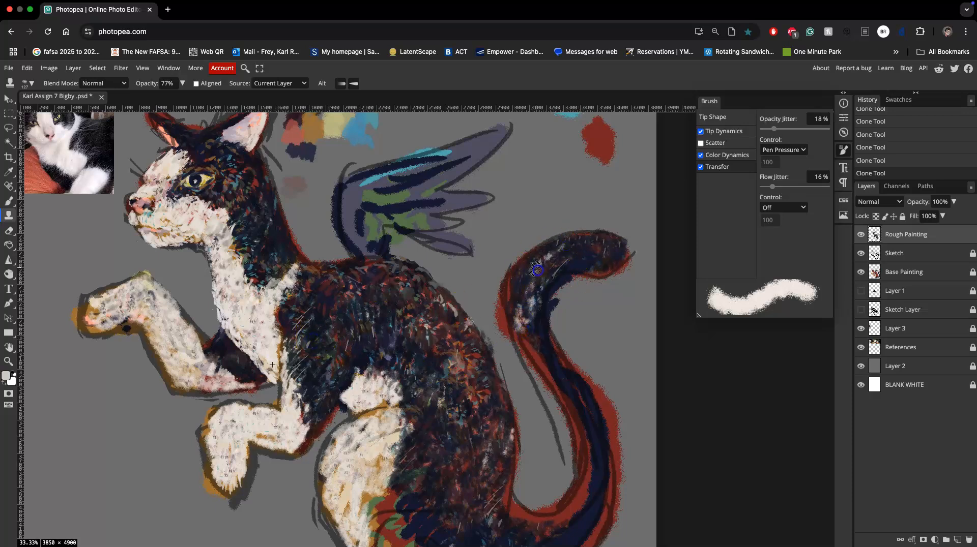
pyautogui.moveTo(600, 241); pyautogui.dragTo(615, 238)
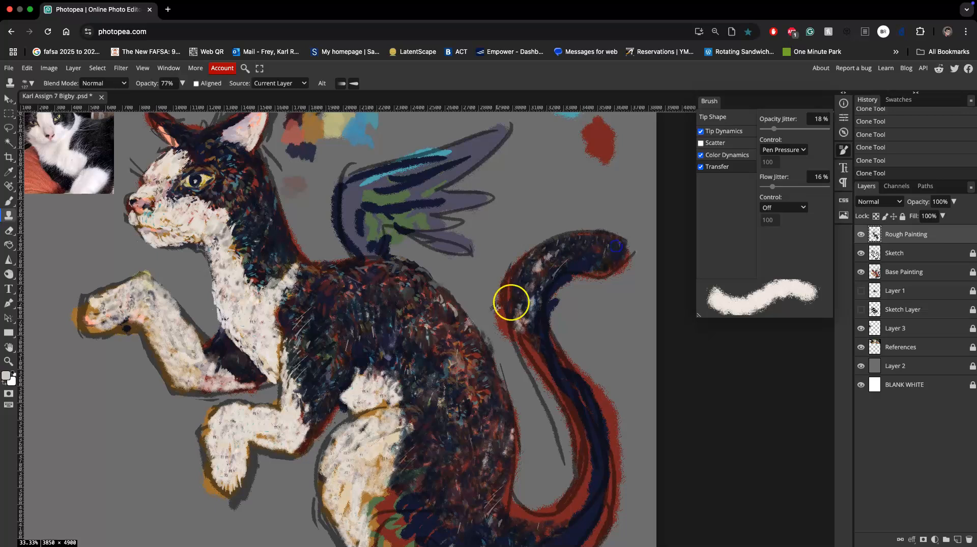
# Rework the dark fur on the back of the neck and the flank above the belly patch with cloned strokes.
pyautogui.keyDown('alt'); pyautogui.click(275, 256); pyautogui.keyUp('alt')
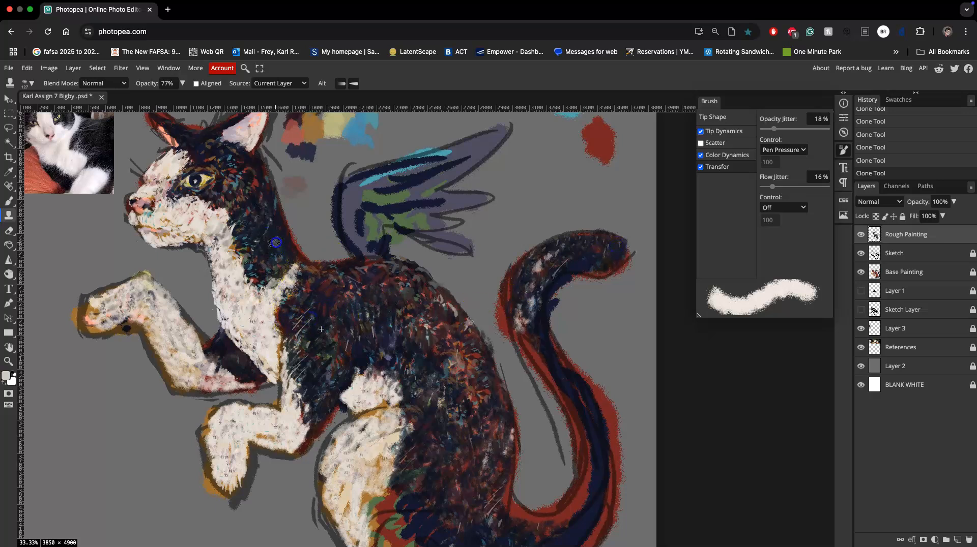
pyautogui.moveTo(273, 232); pyautogui.dragTo(285, 248)
pyautogui.keyDown('alt'); pyautogui.click(297, 330); pyautogui.keyUp('alt')
pyautogui.moveTo(259, 200); pyautogui.dragTo(271, 250)
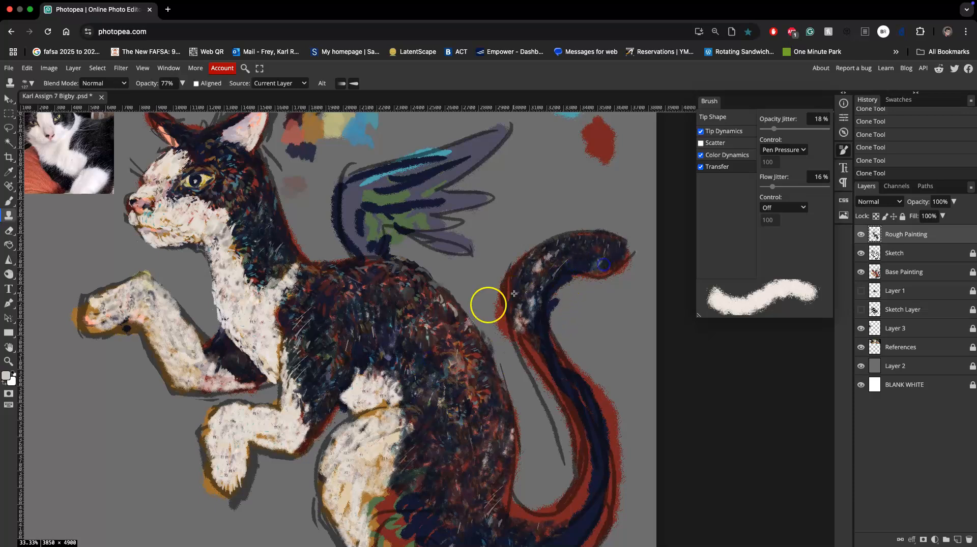
pyautogui.keyDown('alt'); pyautogui.click(352, 324); pyautogui.keyUp('alt')
pyautogui.moveTo(346, 340); pyautogui.dragTo(350, 359)
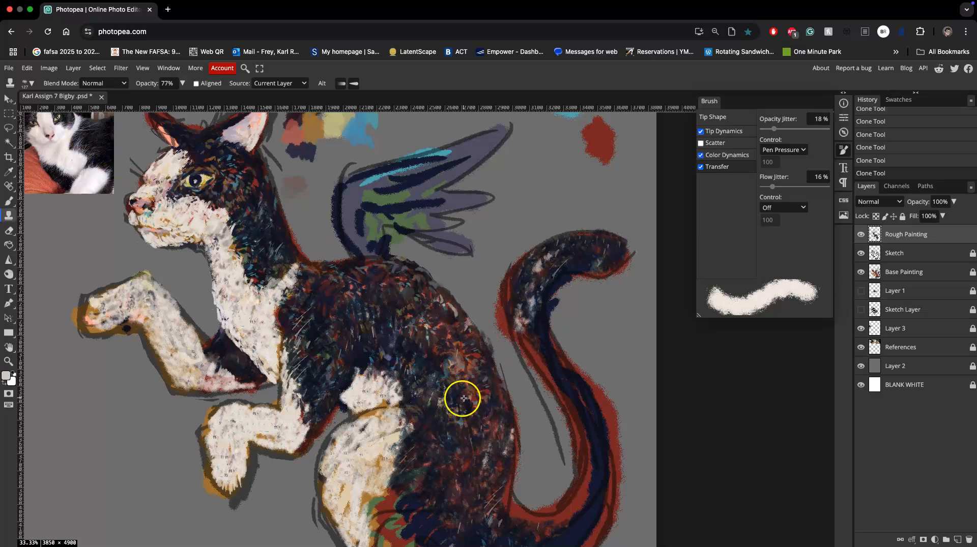
pyautogui.click(376, 338)
pyautogui.moveTo(238, 233); pyautogui.dragTo(270, 233)
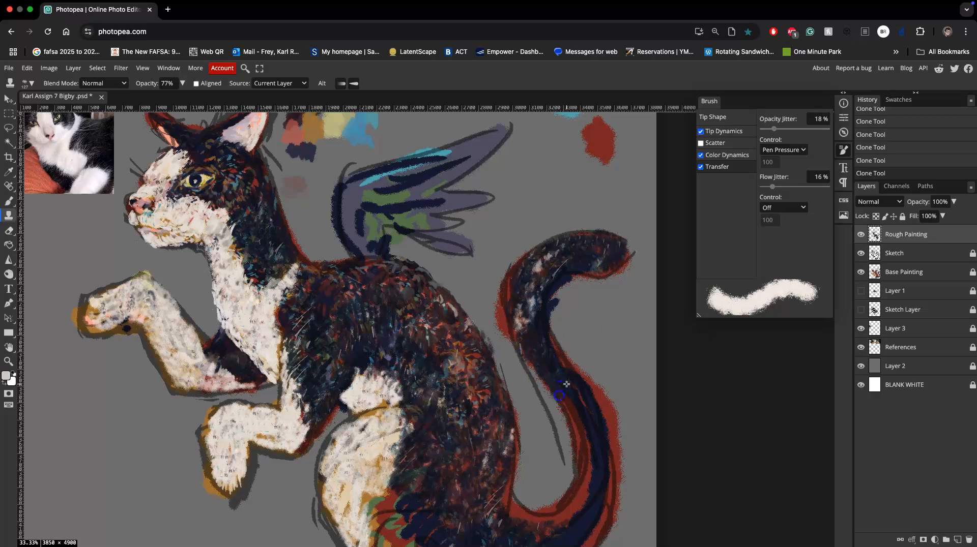
# Clone flecked dark fur from the curl down the length of the tail and around its lower bend.
pyautogui.moveTo(534, 342)
pyautogui.mouseDown()
pyautogui.moveTo(533, 328)
pyautogui.moveTo(535, 352)
pyautogui.mouseUp()
pyautogui.keyDown('alt'); pyautogui.click(531, 308); pyautogui.keyUp('alt')
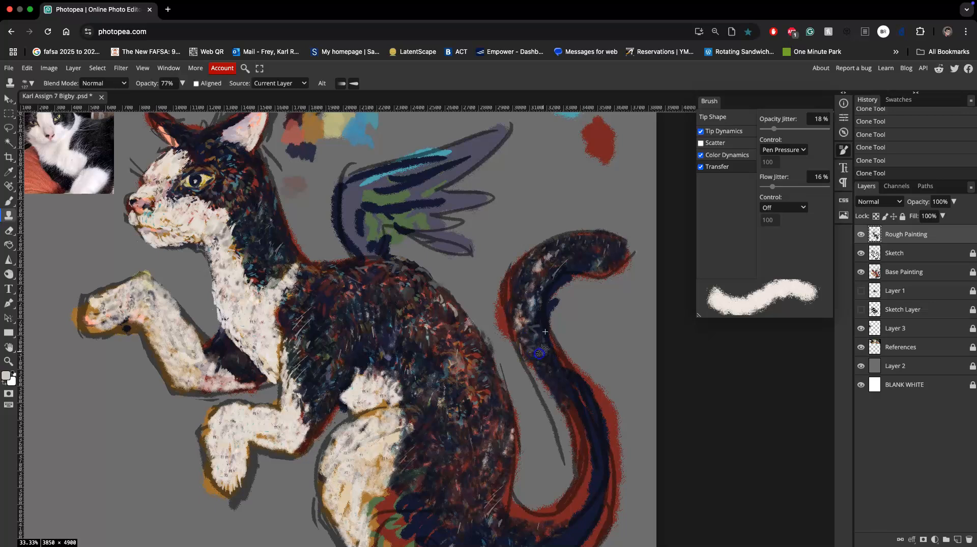
pyautogui.moveTo(579, 391); pyautogui.dragTo(581, 420)
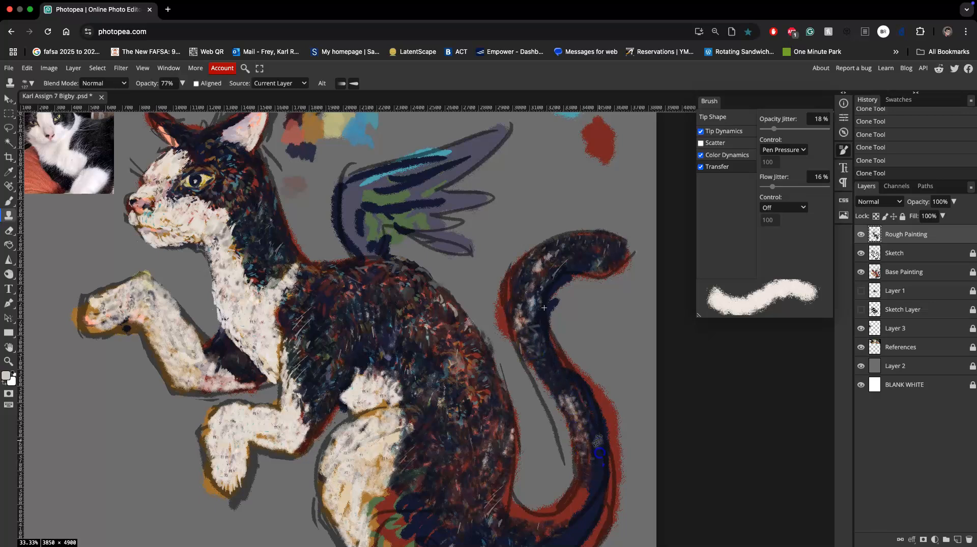
pyautogui.moveTo(595, 501); pyautogui.dragTo(585, 498)
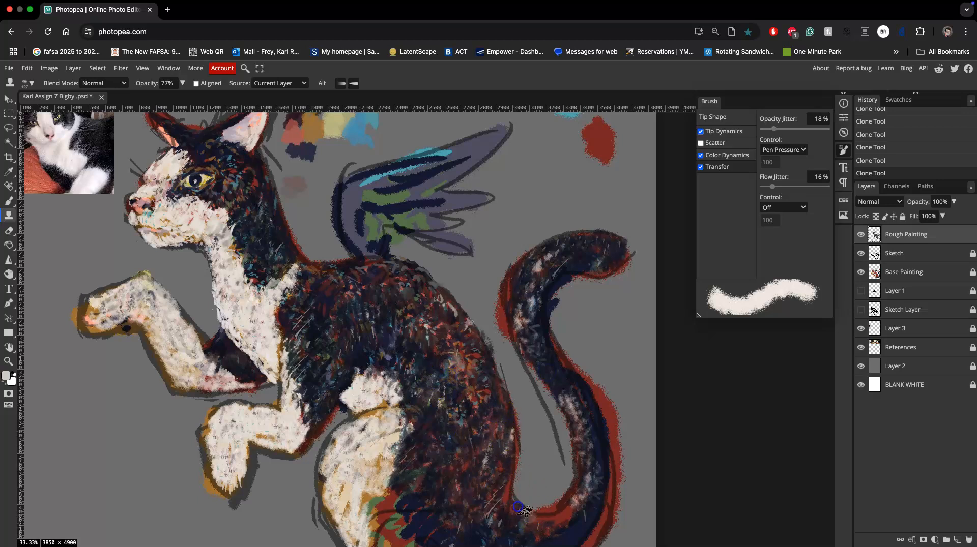
pyautogui.moveTo(553, 523)
pyautogui.mouseDown()
pyautogui.moveTo(563, 504)
pyautogui.moveTo(541, 527)
pyautogui.moveTo(564, 520)
pyautogui.moveTo(589, 481)
pyautogui.moveTo(573, 522)
pyautogui.moveTo(548, 535)
pyautogui.moveTo(527, 531)
pyautogui.moveTo(516, 504)
pyautogui.moveTo(519, 515)
pyautogui.moveTo(539, 516)
pyautogui.moveTo(588, 489)
pyautogui.mouseUp()
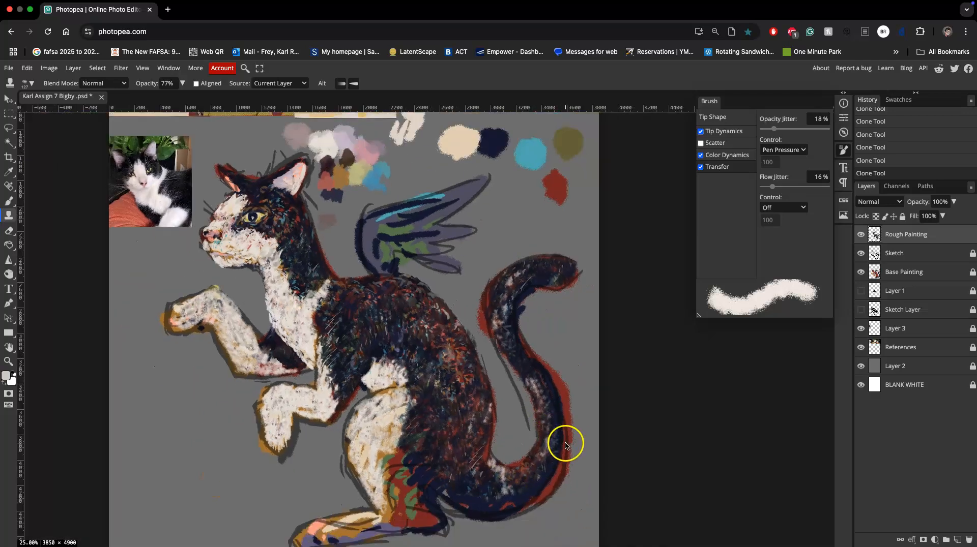
# Rework the dark fur on the haunch and thigh with further cloned strokes from the back.
pyautogui.press('super+minus')
pyautogui.keyDown('alt'); pyautogui.click(450, 386); pyautogui.keyUp('alt')
pyautogui.moveTo(436, 354)
pyautogui.mouseDown()
pyautogui.moveTo(445, 355)
pyautogui.moveTo(438, 360)
pyautogui.mouseUp()
pyautogui.keyDown('alt'); pyautogui.click(427, 364); pyautogui.keyUp('alt')
pyautogui.moveTo(491, 432)
pyautogui.mouseDown()
pyautogui.moveTo(485, 478)
pyautogui.moveTo(511, 479)
pyautogui.moveTo(511, 489)
pyautogui.moveTo(481, 479)
pyautogui.moveTo(494, 463)
pyautogui.mouseUp()
pyautogui.keyDown('alt'); pyautogui.click(487, 484); pyautogui.keyUp('alt')
pyautogui.keyDown('alt'); pyautogui.click(465, 347); pyautogui.keyUp('alt')
pyautogui.moveTo(439, 320); pyautogui.dragTo(445, 325)
pyautogui.keyDown('alt'); pyautogui.click(439, 393); pyautogui.keyUp('alt')
pyautogui.moveTo(431, 441); pyautogui.dragTo(432, 455)
pyautogui.keyDown('alt'); pyautogui.click(454, 436); pyautogui.keyUp('alt')
pyautogui.keyDown('alt'); pyautogui.click(437, 437); pyautogui.keyUp('alt')
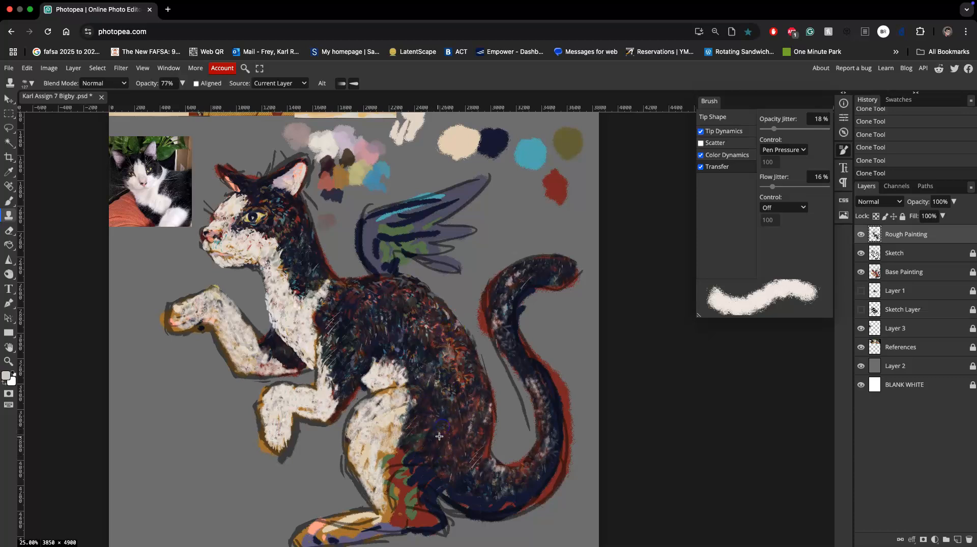
# Clone dark fur over the red and green patches on the lower hind leg down to the heel.
pyautogui.click(395, 494)
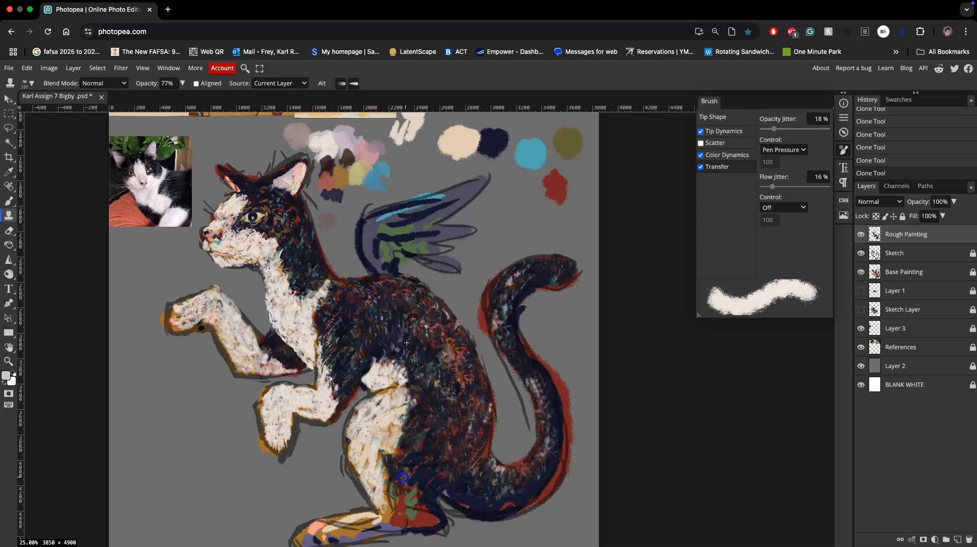
pyautogui.moveTo(415, 505)
pyautogui.mouseDown()
pyautogui.moveTo(464, 489)
pyautogui.moveTo(461, 497)
pyautogui.mouseUp()
pyautogui.click(417, 480)
pyautogui.click(420, 484)
pyautogui.click(451, 388)
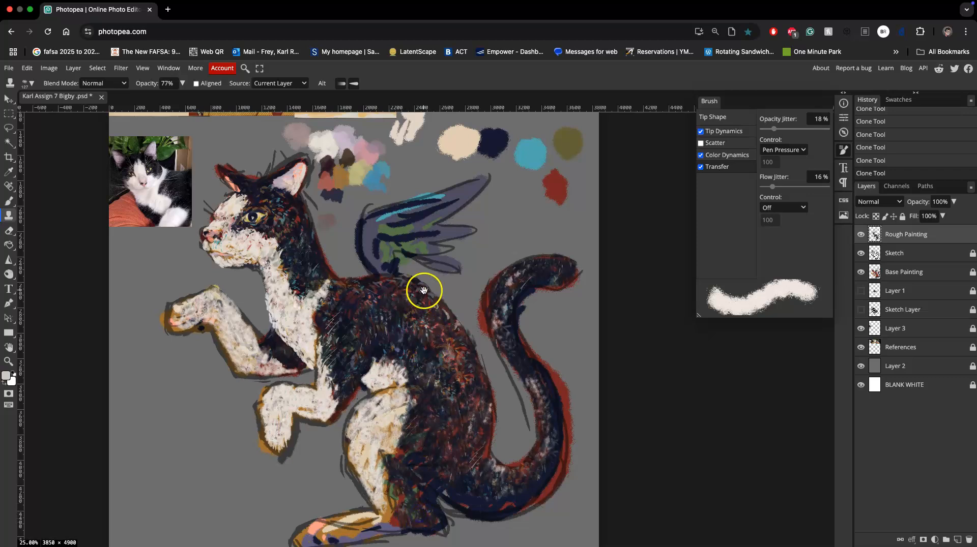
pyautogui.scroll(5, 428, 325)
pyautogui.scroll(-8, 436, 356)
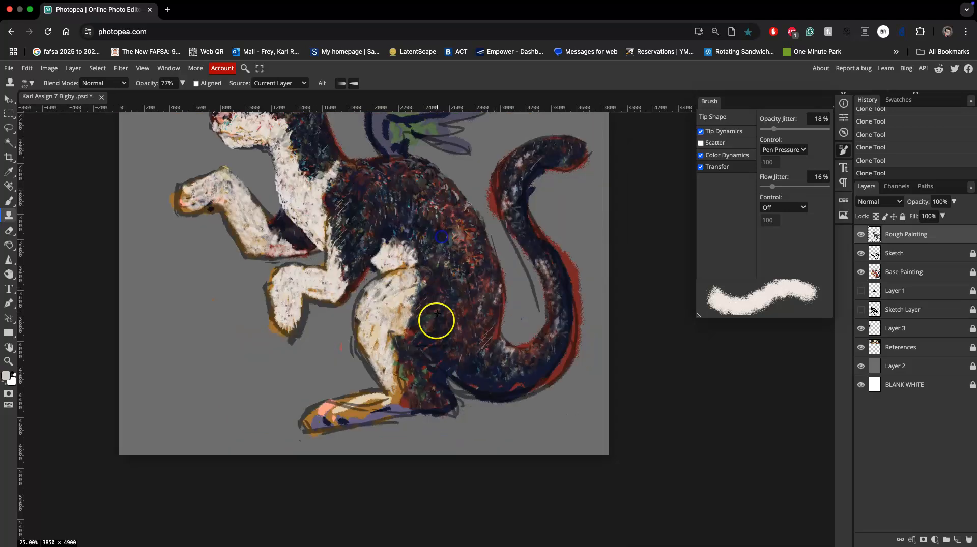
pyautogui.scroll(2, 440, 317)
pyautogui.click(432, 425)
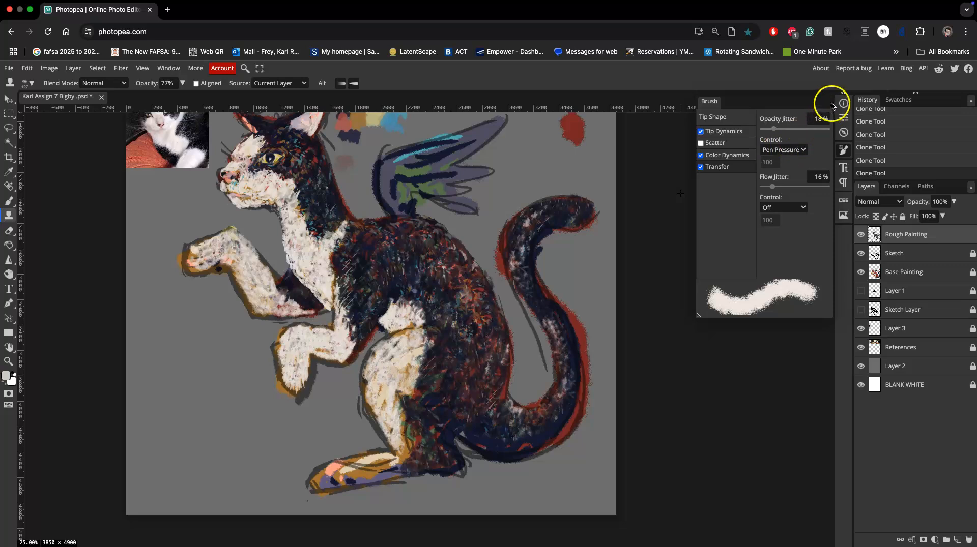
# Display the Navigator overview of the whole canvas in place of the brush settings.
pyautogui.click(168, 68)
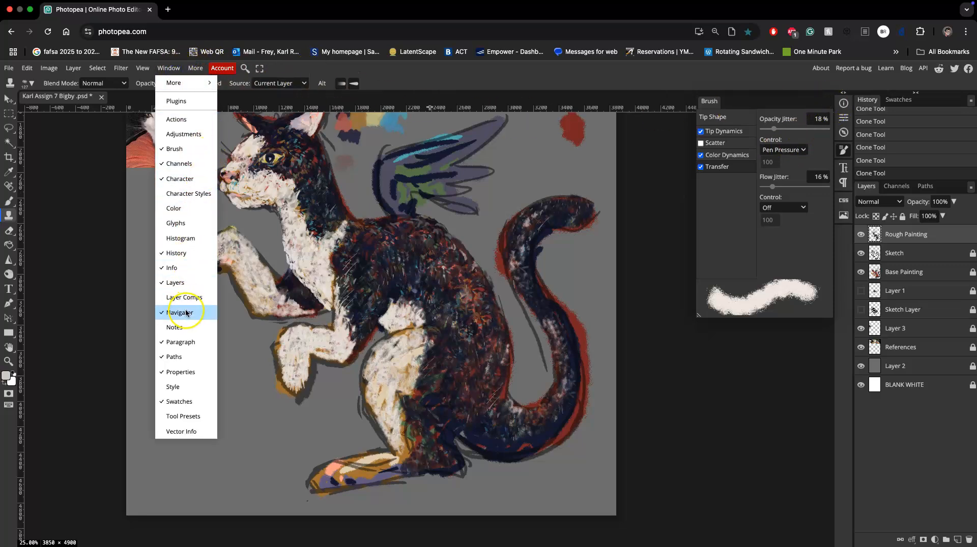
pyautogui.click(843, 133)
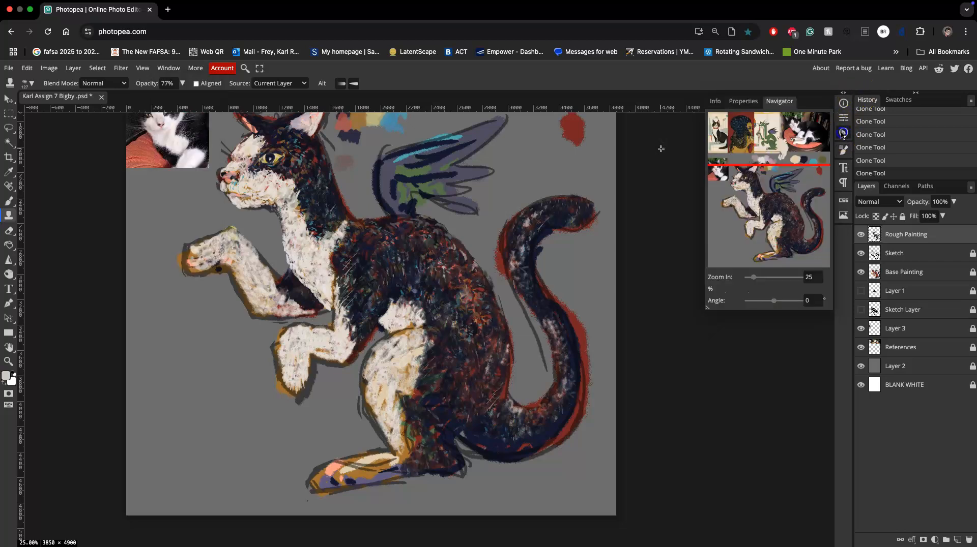
pyautogui.click(842, 133)
pyautogui.click(843, 134)
# Clone fur along the underside of the tail near its base and hide the Base Painting layer.
pyautogui.moveTo(532, 423); pyautogui.dragTo(529, 439)
pyautogui.scroll(2, 527, 351)
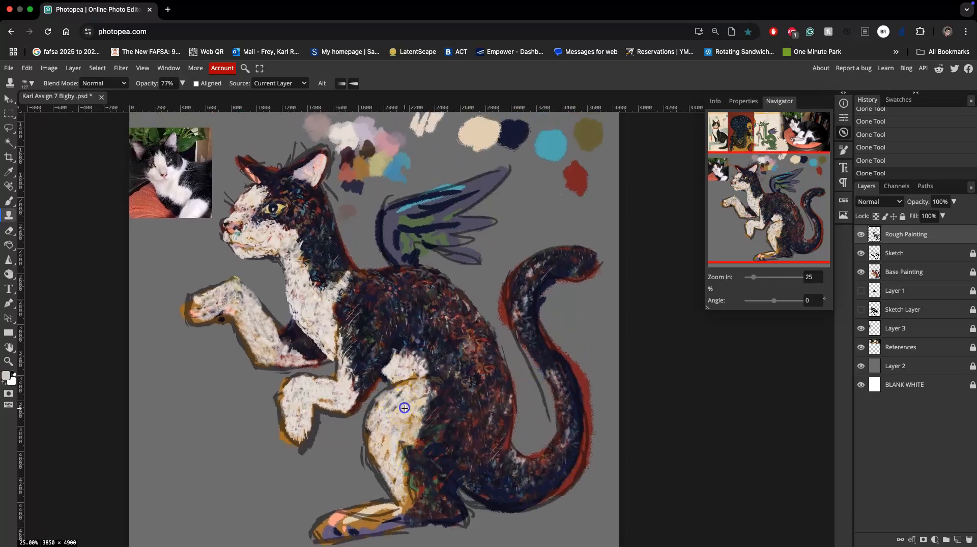
pyautogui.click(861, 272)
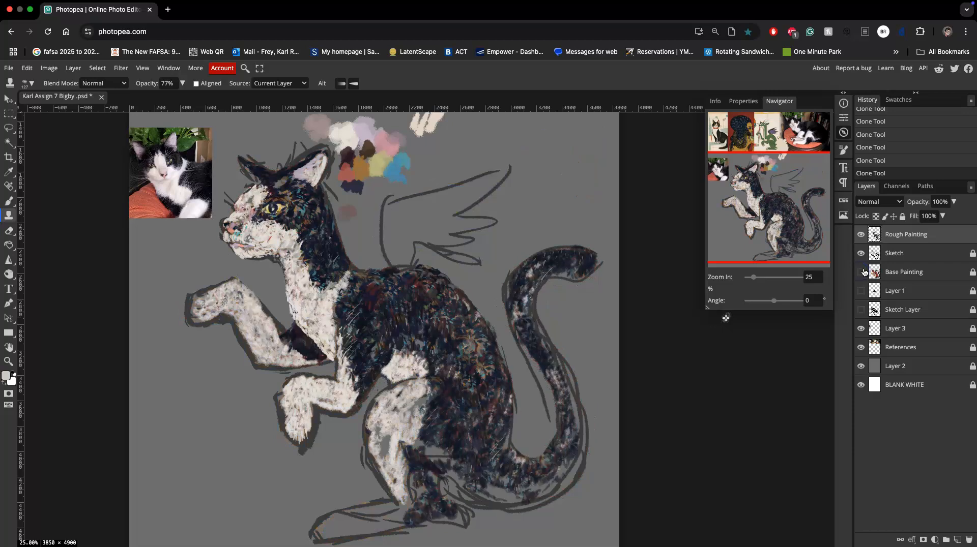
# Show the Base Painting layer again and clone pale fur over the hind foot and its toes.
pyautogui.click(860, 272)
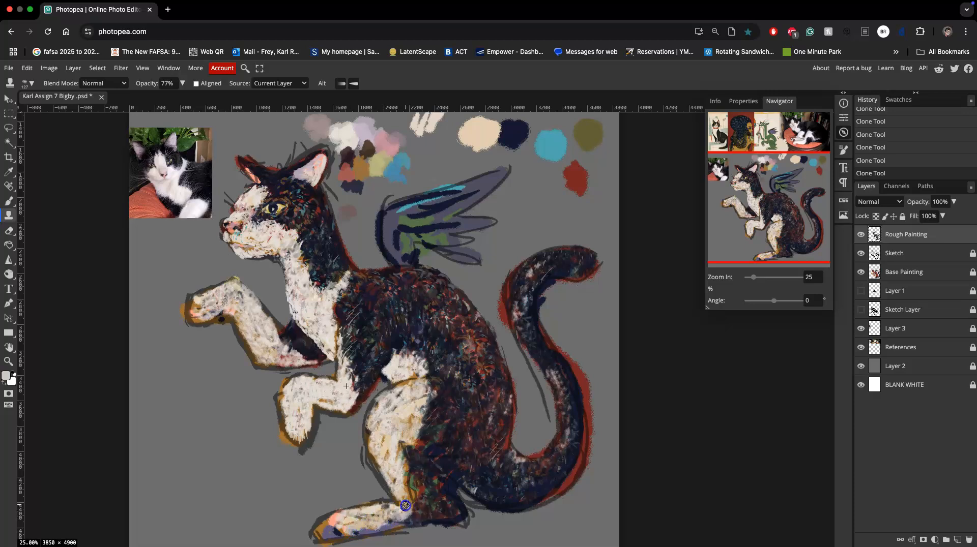
pyautogui.click(351, 528)
pyautogui.click(333, 529)
pyautogui.click(327, 436)
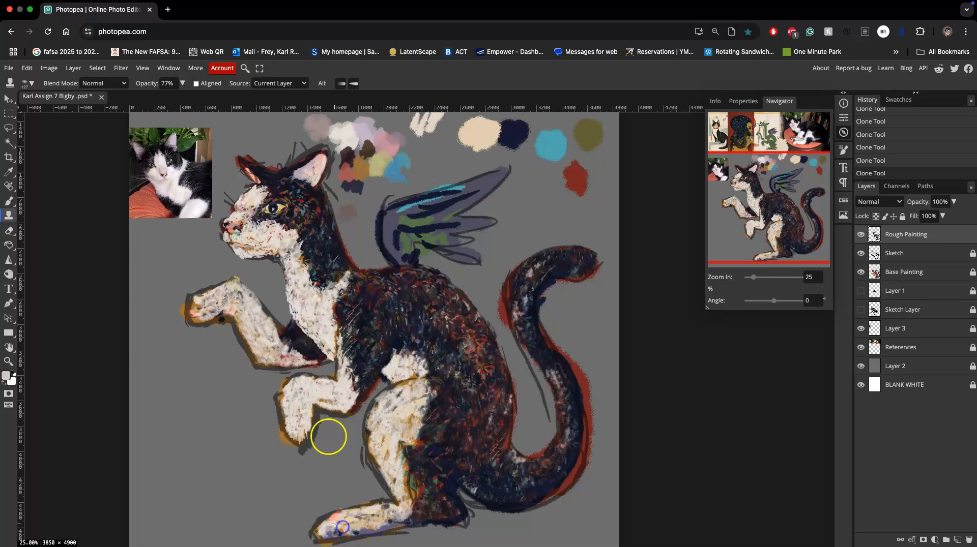
# Clone pale fur over the cat's front legs and chest.
pyautogui.moveTo(300, 397)
pyautogui.mouseDown()
pyautogui.moveTo(280, 338)
pyautogui.moveTo(295, 356)
pyautogui.moveTo(368, 375)
pyautogui.moveTo(338, 351)
pyautogui.moveTo(395, 322)
pyautogui.moveTo(273, 338)
pyautogui.moveTo(260, 315)
pyautogui.mouseUp()
pyautogui.moveTo(304, 287); pyautogui.dragTo(291, 272)
pyautogui.moveTo(305, 307); pyautogui.dragTo(310, 315)
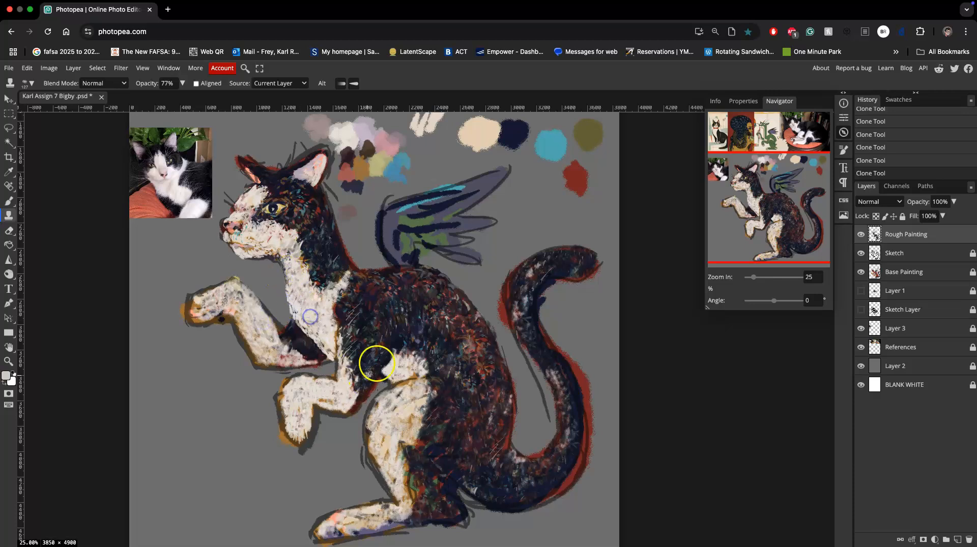
pyautogui.keyDown('alt'); pyautogui.click(297, 260); pyautogui.keyUp('alt')
# Clone fur over the forehead, around the eye and along the edge of the dark face patch.
pyautogui.moveTo(258, 171)
pyautogui.mouseDown()
pyautogui.moveTo(245, 162)
pyautogui.moveTo(250, 171)
pyautogui.mouseUp()
pyautogui.moveTo(269, 209)
pyautogui.mouseDown()
pyautogui.moveTo(277, 218)
pyautogui.moveTo(279, 185)
pyautogui.moveTo(286, 190)
pyautogui.mouseUp()
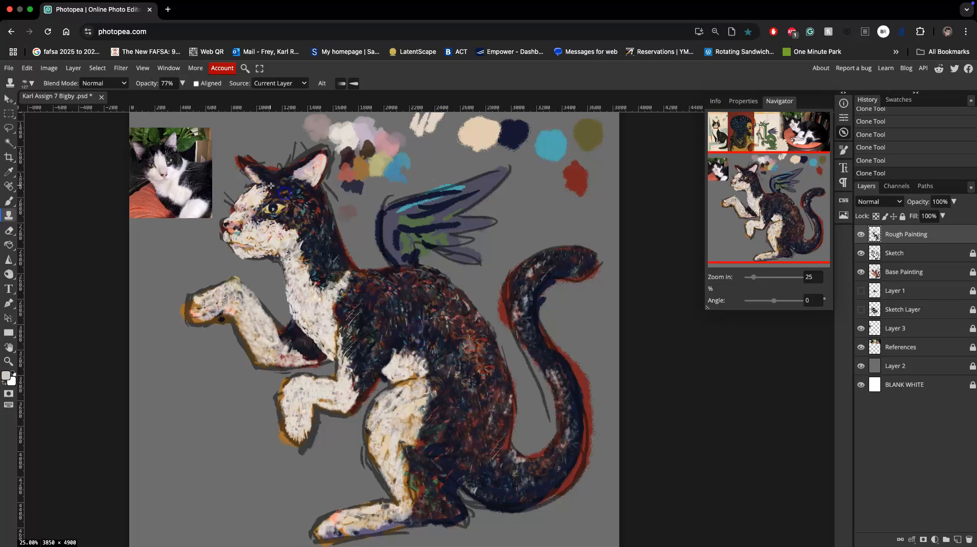
pyautogui.click(256, 185)
pyautogui.moveTo(249, 192)
pyautogui.mouseDown()
pyautogui.moveTo(283, 192)
pyautogui.moveTo(261, 199)
pyautogui.mouseUp()
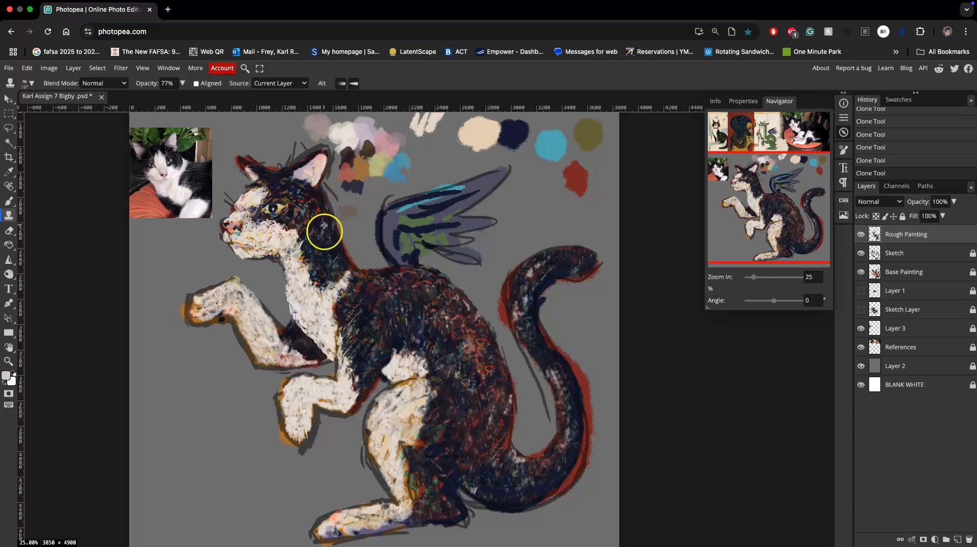
# Undo the last three clone strokes and restore them to compare the fur.
pyautogui.hotkey('ctrl', 'z')
pyautogui.hotkey('ctrl', 'z')
pyautogui.hotkey('ctrl', 'z')
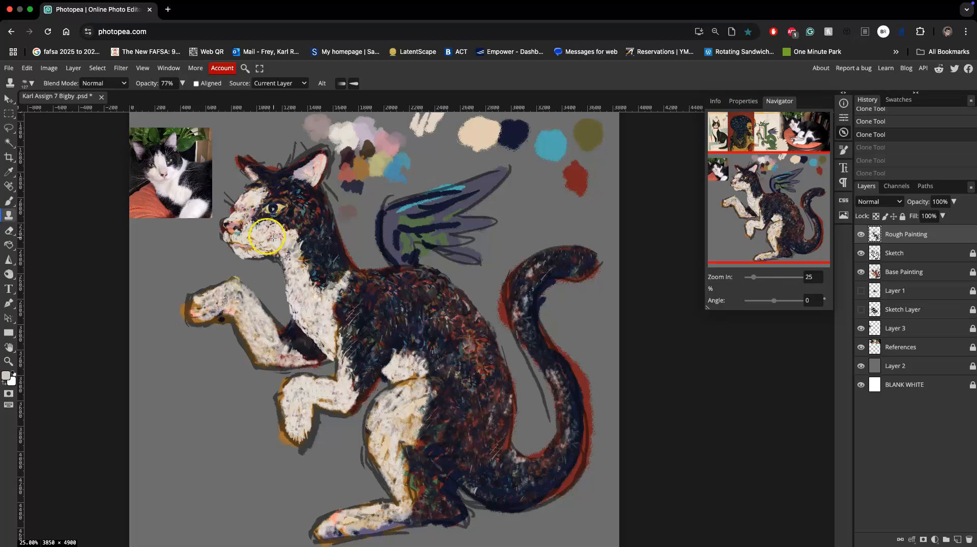
pyautogui.hotkey('ctrl', 'shift', 'z')
pyautogui.hotkey('ctrl', 'shift', 'z')
pyautogui.hotkey('ctrl', 'shift', 'z')
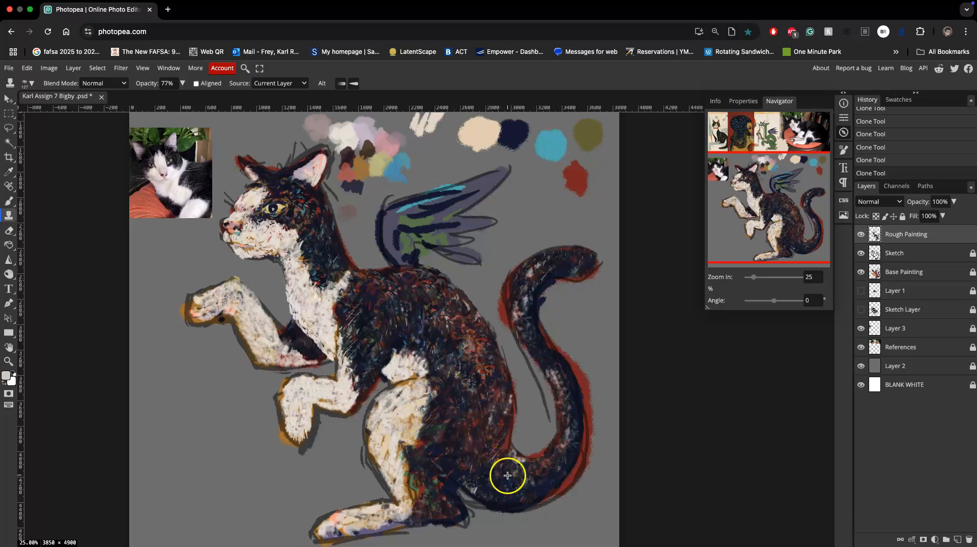
# Clone fur over the lower hind leg where the pale front meets the dark back.
pyautogui.moveTo(401, 449)
pyautogui.mouseDown()
pyautogui.moveTo(418, 484)
pyautogui.moveTo(410, 489)
pyautogui.mouseUp()
pyautogui.moveTo(419, 441)
pyautogui.mouseDown()
pyautogui.moveTo(427, 464)
pyautogui.moveTo(418, 501)
pyautogui.mouseUp()
pyautogui.moveTo(418, 503)
pyautogui.mouseDown()
pyautogui.moveTo(486, 464)
pyautogui.moveTo(437, 490)
pyautogui.moveTo(412, 474)
pyautogui.moveTo(412, 509)
pyautogui.mouseUp()
pyautogui.keyDown('alt'); pyautogui.click(399, 473); pyautogui.keyUp('alt')
pyautogui.moveTo(419, 422)
pyautogui.mouseDown()
pyautogui.moveTo(438, 407)
pyautogui.moveTo(427, 406)
pyautogui.moveTo(421, 434)
pyautogui.mouseUp()
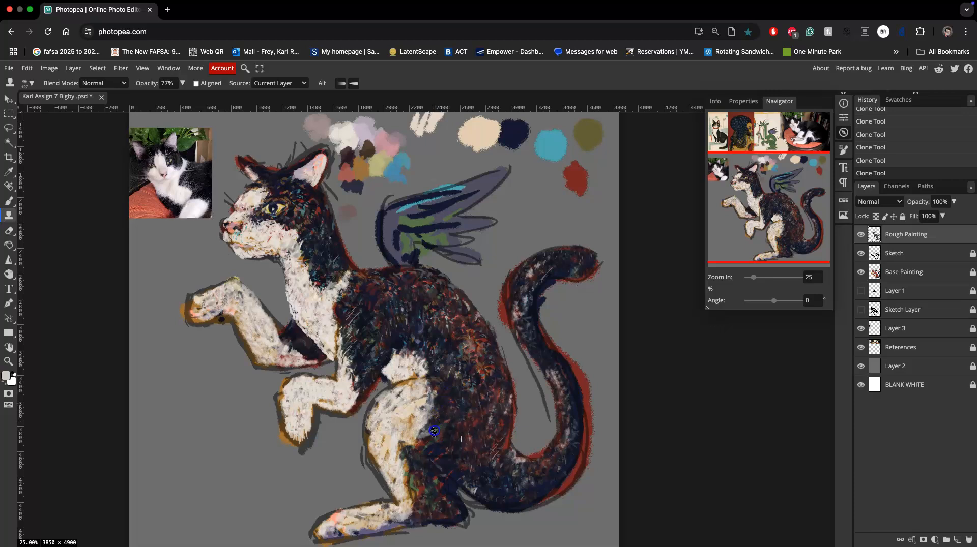
pyautogui.moveTo(418, 451); pyautogui.dragTo(417, 461)
# Clone pale color along the wing's front edge and try blue from the palette on its feathers.
pyautogui.keyDown('alt'); pyautogui.click(351, 140); pyautogui.keyUp('alt')
pyautogui.moveTo(389, 217); pyautogui.dragTo(395, 252)
pyautogui.keyDown('alt'); pyautogui.click(550, 147); pyautogui.keyUp('alt')
pyautogui.moveTo(394, 210); pyautogui.dragTo(393, 210)
pyautogui.keyDown('alt'); pyautogui.click(553, 146); pyautogui.keyUp('alt')
pyautogui.moveTo(480, 184); pyautogui.dragTo(489, 178)
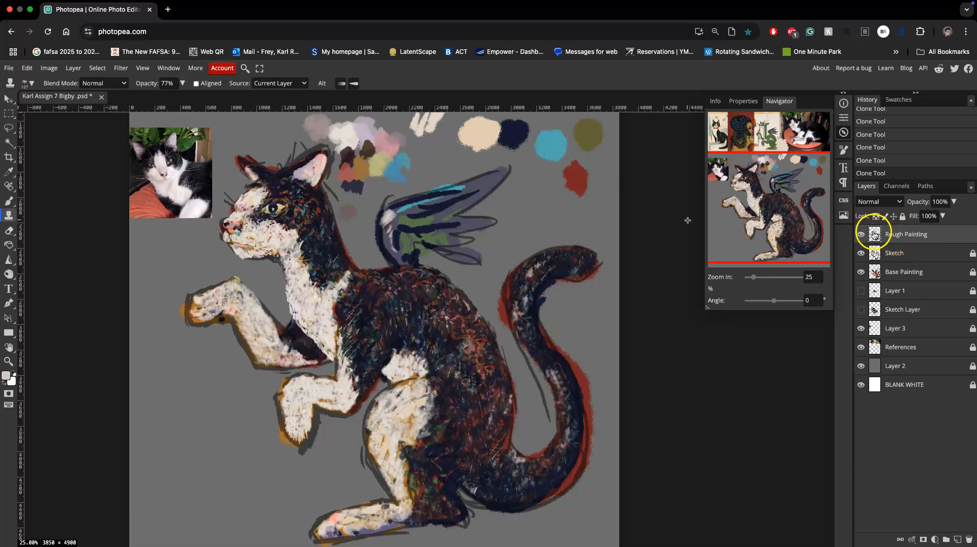
# Switch to the Brush tool and paint pale and light blue strokes along the wing's feathers and front edge.
pyautogui.click(8, 201)
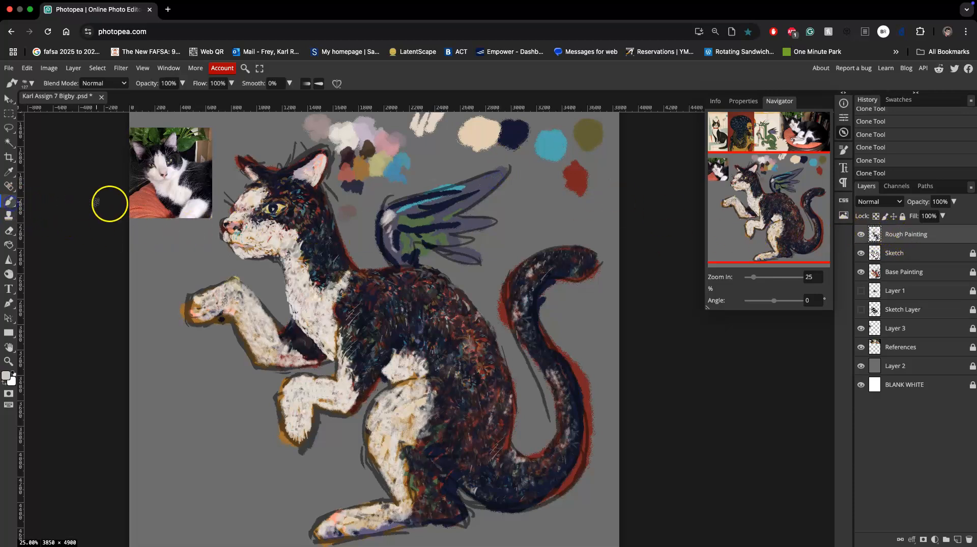
pyautogui.moveTo(482, 185)
pyautogui.mouseDown()
pyautogui.moveTo(504, 172)
pyautogui.moveTo(462, 206)
pyautogui.moveTo(411, 213)
pyautogui.moveTo(490, 223)
pyautogui.moveTo(451, 232)
pyautogui.moveTo(429, 230)
pyautogui.moveTo(434, 223)
pyautogui.moveTo(403, 227)
pyautogui.moveTo(436, 229)
pyautogui.moveTo(409, 240)
pyautogui.moveTo(453, 238)
pyautogui.mouseUp()
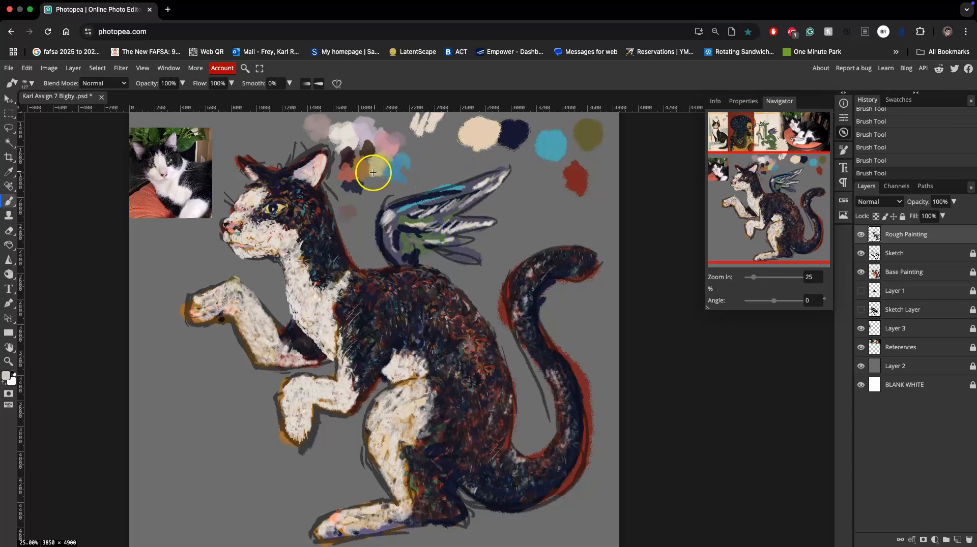
pyautogui.keyDown('alt'); pyautogui.click(392, 169); pyautogui.keyUp('alt')
pyautogui.moveTo(397, 220); pyautogui.dragTo(392, 239)
# Sample green and cream from the painting and brush strokes of both onto the inner wing feathers.
pyautogui.keyDown('alt'); pyautogui.click(414, 471); pyautogui.keyUp('alt')
pyautogui.moveTo(431, 228)
pyautogui.mouseDown()
pyautogui.moveTo(402, 224)
pyautogui.moveTo(388, 237)
pyautogui.mouseUp()
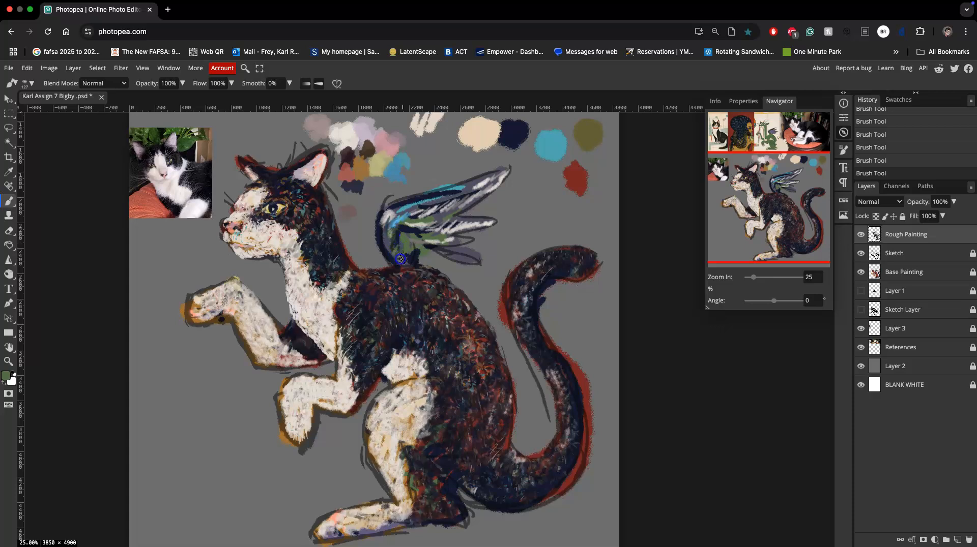
pyautogui.keyDown('alt'); pyautogui.click(281, 207); pyautogui.keyUp('alt')
pyautogui.moveTo(406, 218)
pyautogui.mouseDown()
pyautogui.moveTo(392, 221)
pyautogui.moveTo(404, 208)
pyautogui.mouseUp()
# Sample the palette's red and paint accents on the upper feather and the wing's inner front edge.
pyautogui.keyDown('alt'); pyautogui.click(581, 181); pyautogui.keyUp('alt')
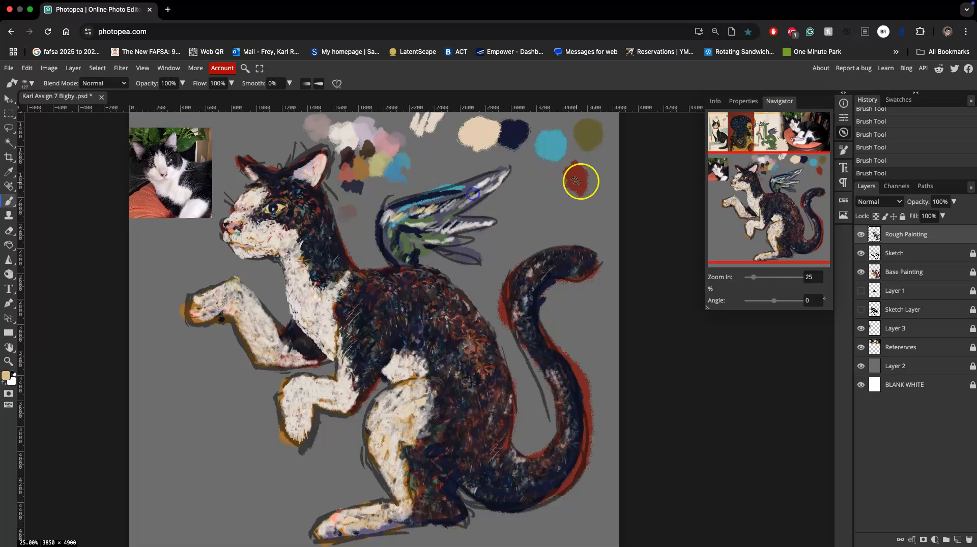
pyautogui.moveTo(456, 187); pyautogui.dragTo(452, 189)
pyautogui.moveTo(396, 224); pyautogui.dragTo(391, 229)
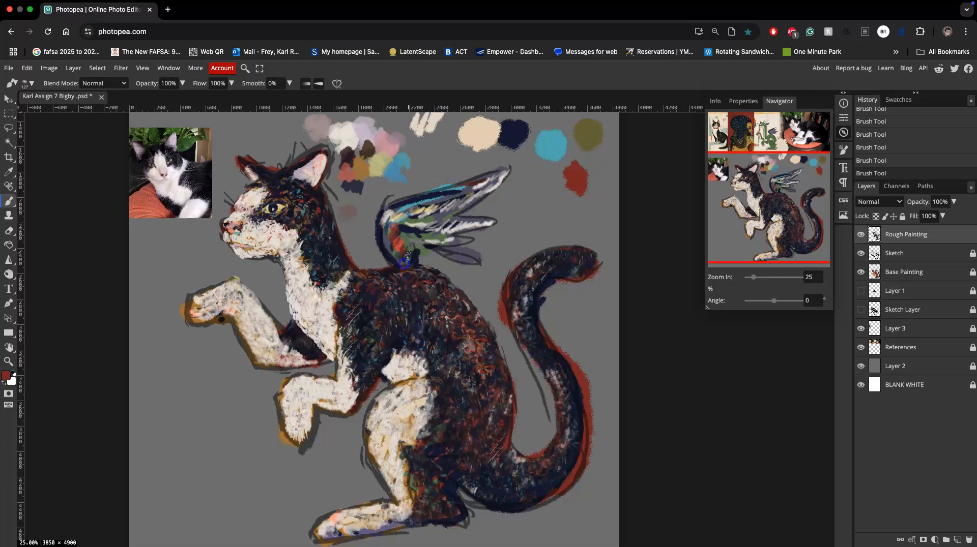
pyautogui.moveTo(385, 226); pyautogui.dragTo(393, 215)
# Paint blue strokes from the palette and yellow strokes sampled from the eye across the wing feathers.
pyautogui.keyDown('alt'); pyautogui.click(541, 148); pyautogui.keyUp('alt')
pyautogui.moveTo(451, 205)
pyautogui.mouseDown()
pyautogui.moveTo(462, 206)
pyautogui.moveTo(446, 218)
pyautogui.mouseUp()
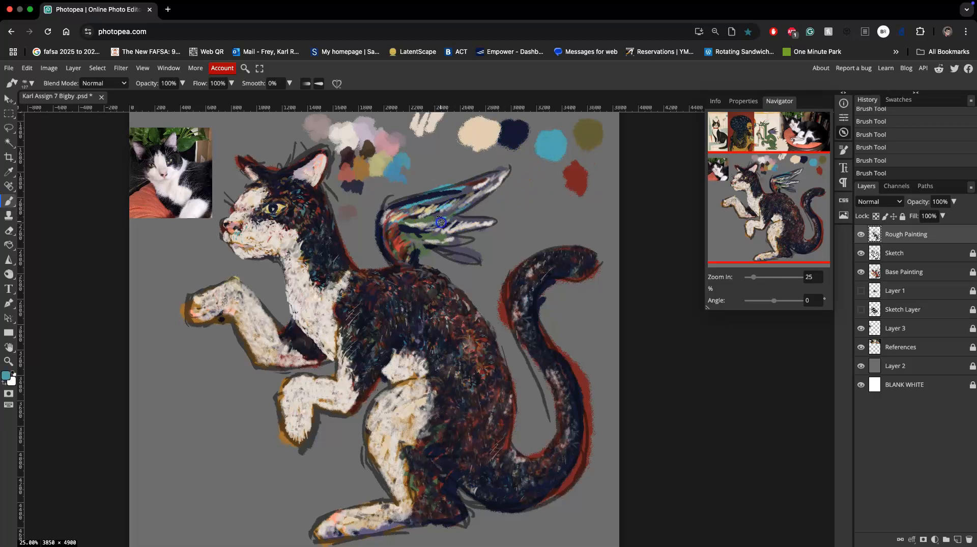
pyautogui.keyDown('alt'); pyautogui.click(378, 170); pyautogui.keyUp('alt')
pyautogui.keyDown('alt'); pyautogui.click(279, 209); pyautogui.keyUp('alt')
pyautogui.moveTo(395, 222)
pyautogui.mouseDown()
pyautogui.moveTo(466, 207)
pyautogui.moveTo(453, 204)
pyautogui.moveTo(475, 195)
pyautogui.moveTo(467, 188)
pyautogui.moveTo(420, 200)
pyautogui.moveTo(471, 182)
pyautogui.moveTo(427, 204)
pyautogui.moveTo(473, 189)
pyautogui.moveTo(442, 202)
pyautogui.moveTo(452, 198)
pyautogui.moveTo(436, 222)
pyautogui.moveTo(447, 226)
pyautogui.moveTo(434, 232)
pyautogui.moveTo(444, 233)
pyautogui.moveTo(438, 250)
pyautogui.moveTo(459, 254)
pyautogui.moveTo(431, 249)
pyautogui.moveTo(452, 253)
pyautogui.moveTo(435, 241)
pyautogui.mouseUp()
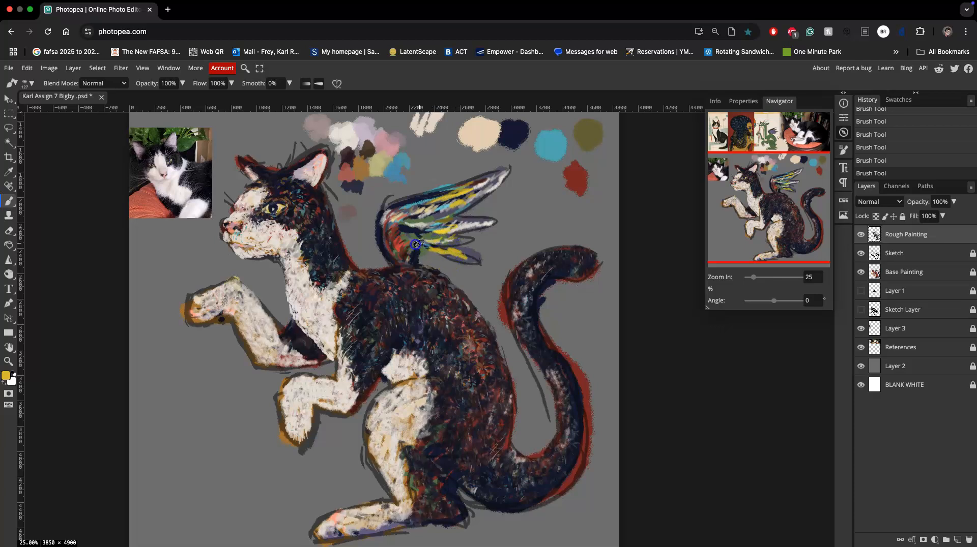
# Paint dark navy accents between the wing's inner feathers and lower the brush opacity to 67%.
pyautogui.keyDown('alt'); pyautogui.click(513, 142); pyautogui.keyUp('alt')
pyautogui.moveTo(420, 210); pyautogui.dragTo(398, 216)
pyautogui.click(183, 84)
pyautogui.moveTo(174, 97); pyautogui.dragTo(171, 98)
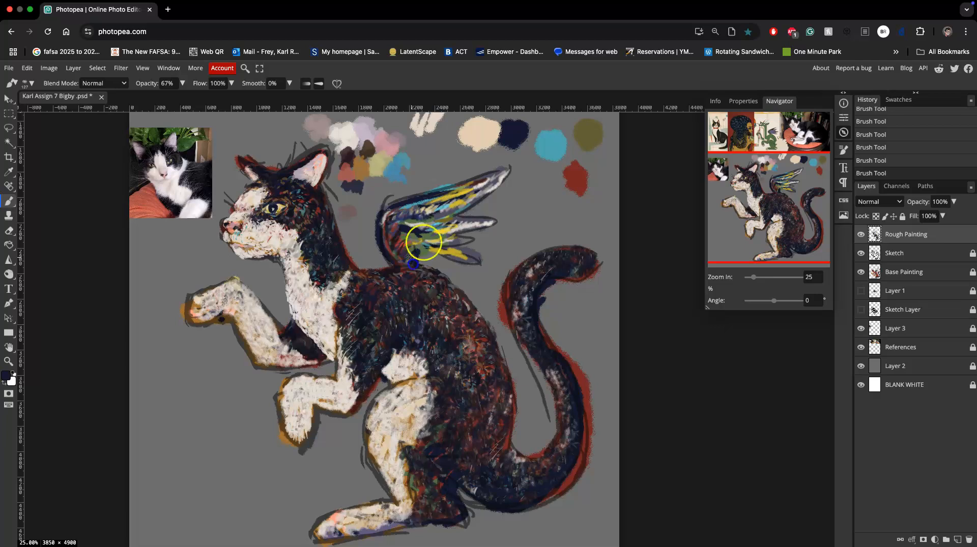
# Paint light blue strokes from the palette over the wing's upper and middle feathers.
pyautogui.keyDown('alt'); pyautogui.click(550, 147); pyautogui.keyUp('alt')
pyautogui.moveTo(487, 190)
pyautogui.mouseDown()
pyautogui.moveTo(496, 181)
pyautogui.moveTo(421, 209)
pyautogui.mouseUp()
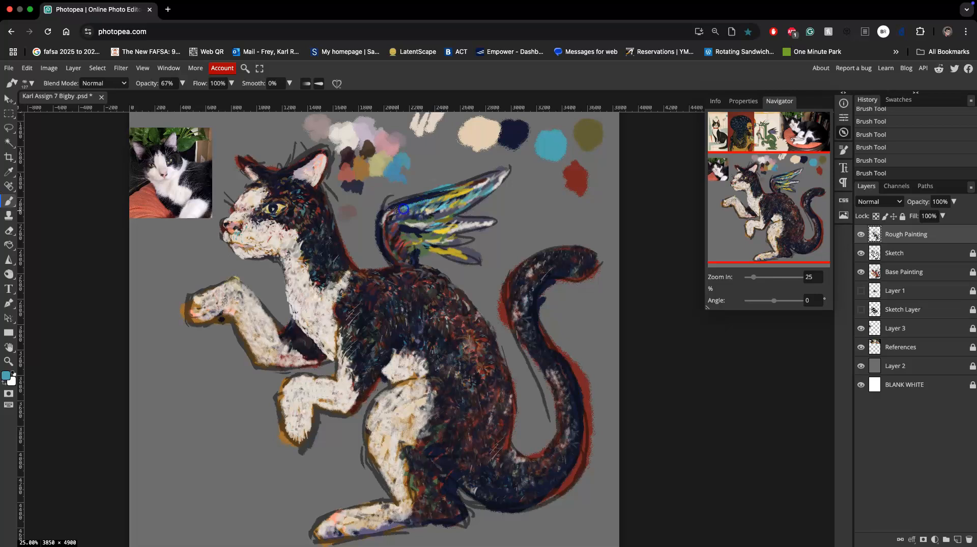
pyautogui.moveTo(455, 220)
pyautogui.mouseDown()
pyautogui.moveTo(488, 223)
pyautogui.moveTo(453, 223)
pyautogui.mouseUp()
# Paint blue and white strokes inside the near ear and dark fur strokes around both ears.
pyautogui.moveTo(296, 176); pyautogui.dragTo(308, 169)
pyautogui.keyDown('alt'); pyautogui.click(348, 140); pyautogui.keyUp('alt')
pyautogui.moveTo(319, 162)
pyautogui.mouseDown()
pyautogui.moveTo(308, 208)
pyautogui.moveTo(303, 168)
pyautogui.mouseUp()
pyautogui.keyDown('alt'); pyautogui.click(305, 218); pyautogui.keyUp('alt')
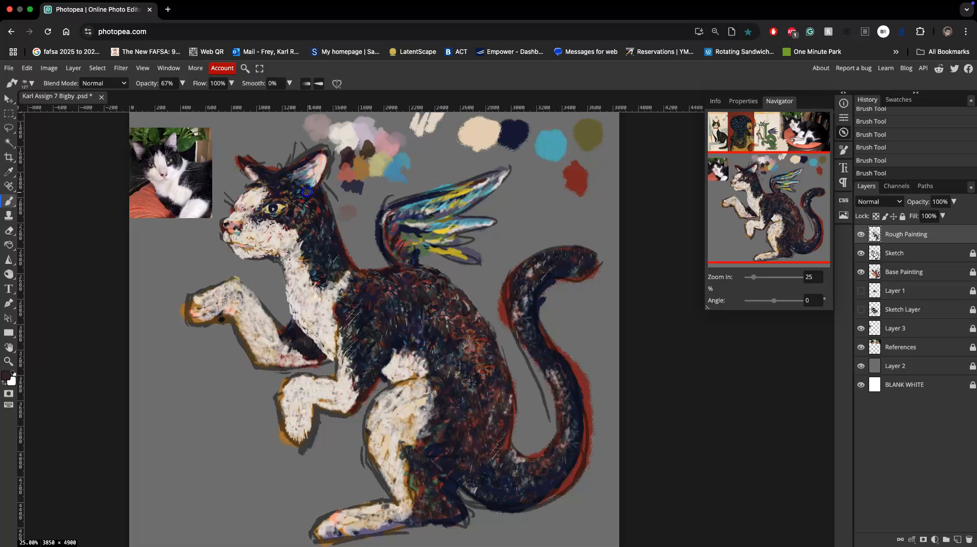
pyautogui.moveTo(260, 183)
pyautogui.mouseDown()
pyautogui.moveTo(258, 176)
pyautogui.moveTo(259, 188)
pyautogui.mouseUp()
# Brush dark strokes along the neck and upper foreleg and mark the toes of the raised front paw.
pyautogui.moveTo(315, 224)
pyautogui.mouseDown()
pyautogui.moveTo(313, 253)
pyautogui.moveTo(347, 289)
pyautogui.moveTo(316, 333)
pyautogui.moveTo(276, 341)
pyautogui.mouseUp()
pyautogui.moveTo(213, 304); pyautogui.dragTo(209, 309)
pyautogui.moveTo(208, 314); pyautogui.dragTo(216, 310)
pyautogui.moveTo(220, 308); pyautogui.dragTo(222, 310)
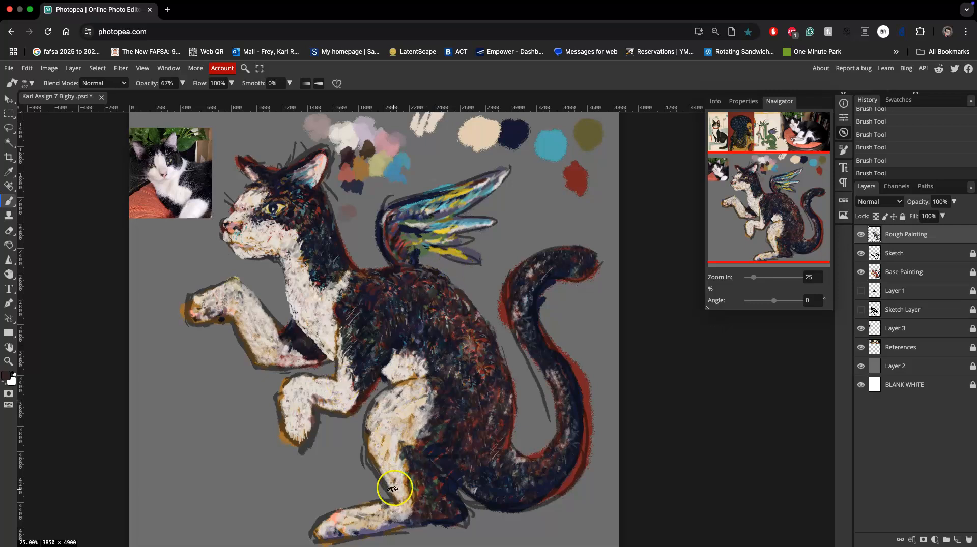
# Paint dark toe and shadow accents on the front of the hind foot.
pyautogui.click(339, 530)
pyautogui.moveTo(359, 530)
pyautogui.mouseDown()
pyautogui.moveTo(377, 518)
pyautogui.moveTo(363, 529)
pyautogui.moveTo(407, 526)
pyautogui.moveTo(340, 528)
pyautogui.moveTo(325, 539)
pyautogui.moveTo(328, 519)
pyautogui.moveTo(321, 544)
pyautogui.mouseUp()
pyautogui.click(333, 536)
# Brush fur strokes along the lower edge of the white belly patch and sample its pale color.
pyautogui.moveTo(391, 378); pyautogui.dragTo(422, 376)
pyautogui.keyDown('alt'); pyautogui.click(456, 240); pyautogui.keyUp('alt')
pyautogui.keyDown('alt'); pyautogui.click(408, 362); pyautogui.keyUp('alt')
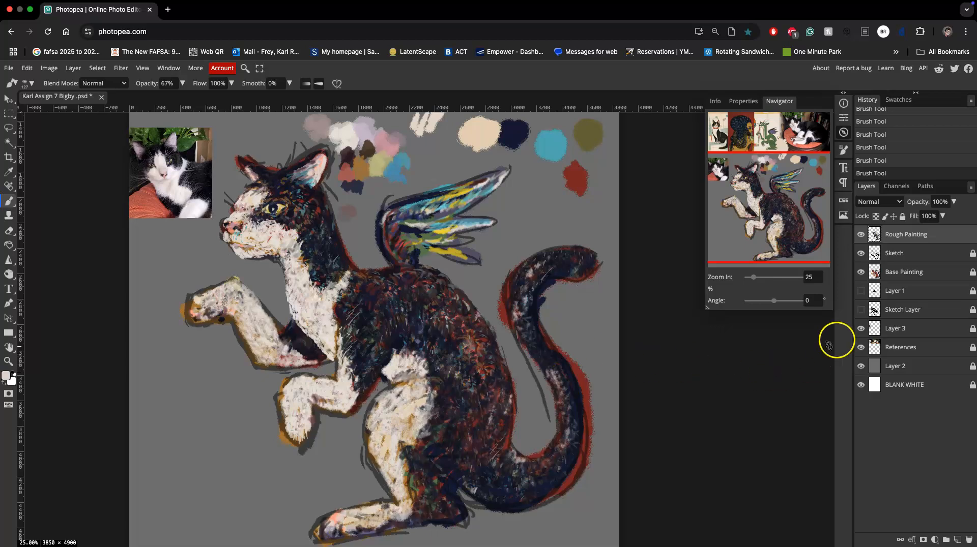
# Toggle the Sketch Layer and Sketch visibility to compare the painting, leaving both hidden.
pyautogui.click(860, 310)
pyautogui.click(861, 310)
pyautogui.click(860, 254)
pyautogui.click(862, 254)
pyautogui.click(860, 254)
pyautogui.click(862, 257)
pyautogui.click(861, 257)
pyautogui.click(859, 258)
pyautogui.click(859, 259)
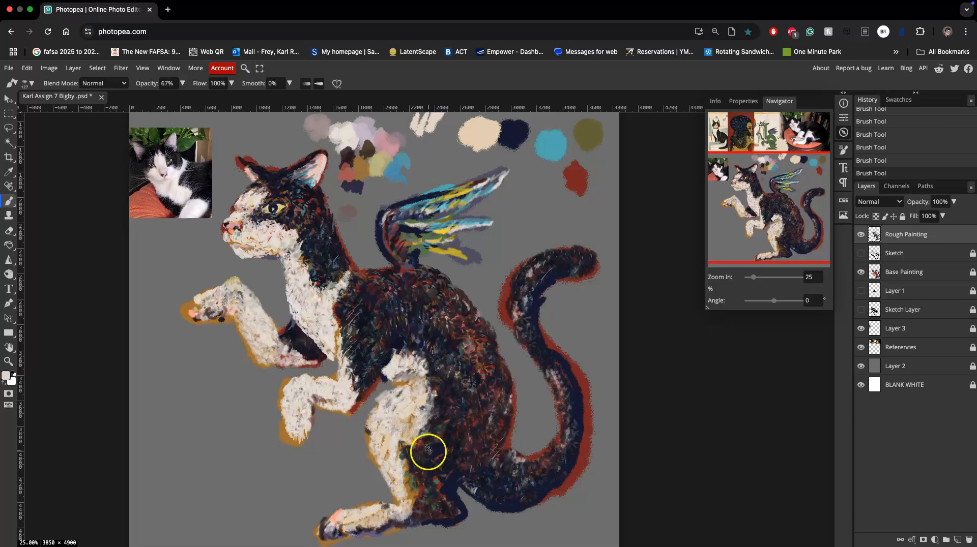
# Paint fur strokes on the belly patch and lower chest with pink, brown and white sampled from the painting.
pyautogui.keyDown('alt'); pyautogui.click(408, 361); pyautogui.keyUp('alt')
pyautogui.moveTo(415, 380)
pyautogui.mouseDown()
pyautogui.moveTo(395, 371)
pyautogui.moveTo(391, 378)
pyautogui.mouseUp()
pyautogui.moveTo(325, 340)
pyautogui.mouseDown()
pyautogui.moveTo(330, 357)
pyautogui.moveTo(338, 333)
pyautogui.mouseUp()
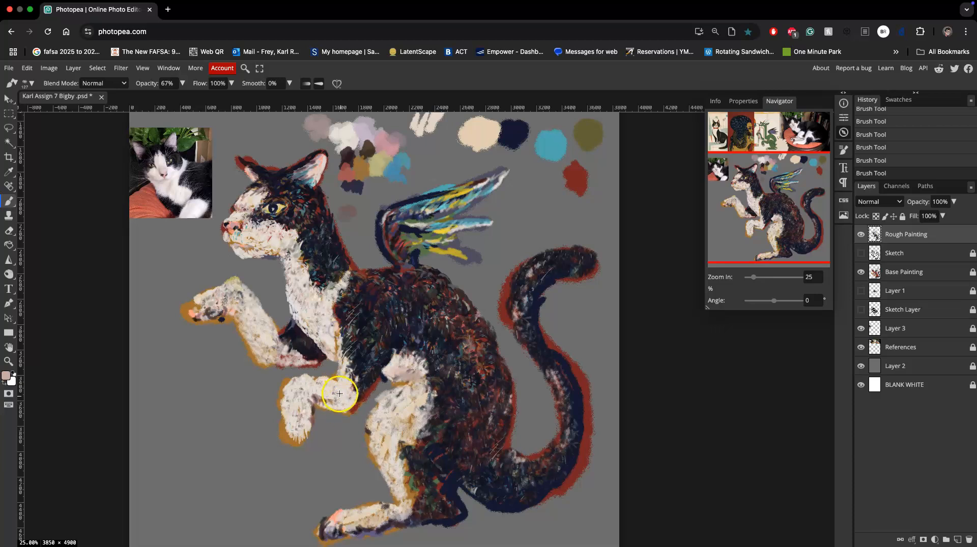
pyautogui.keyDown('alt'); pyautogui.click(335, 379); pyautogui.keyUp('alt')
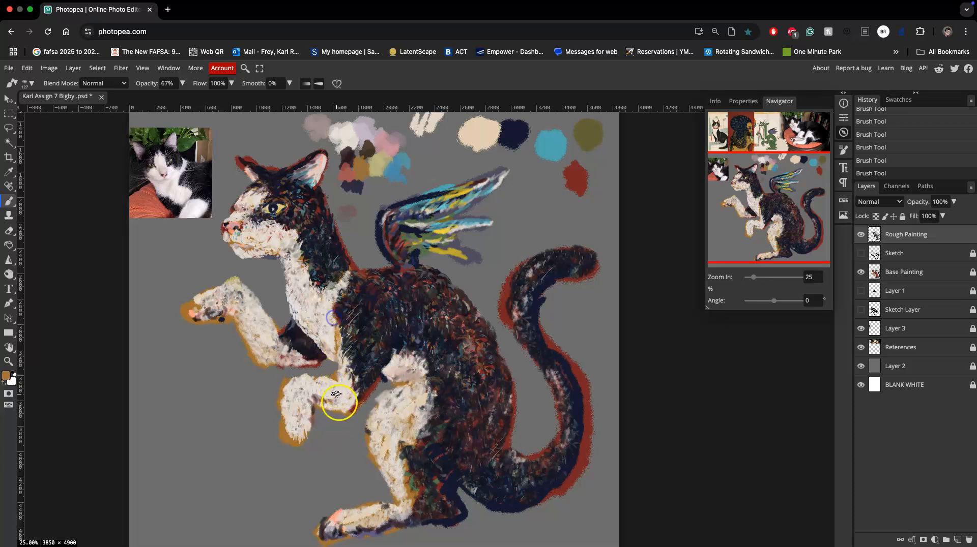
pyautogui.keyDown('alt'); pyautogui.click(402, 344); pyautogui.keyUp('alt')
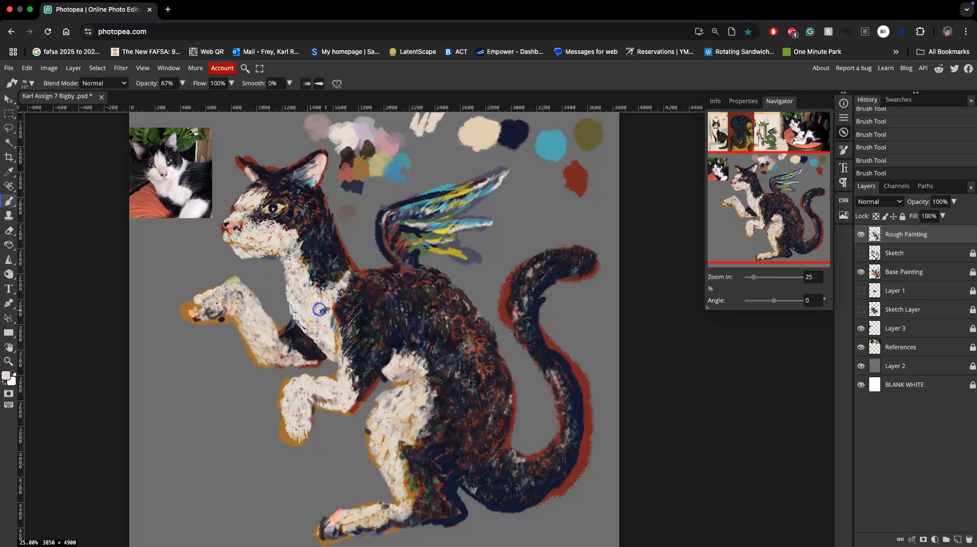
# Brush pale strokes sampled from the feathers around the wing's base and along its lower front edge.
pyautogui.keyDown('alt'); pyautogui.click(416, 231); pyautogui.keyUp('alt')
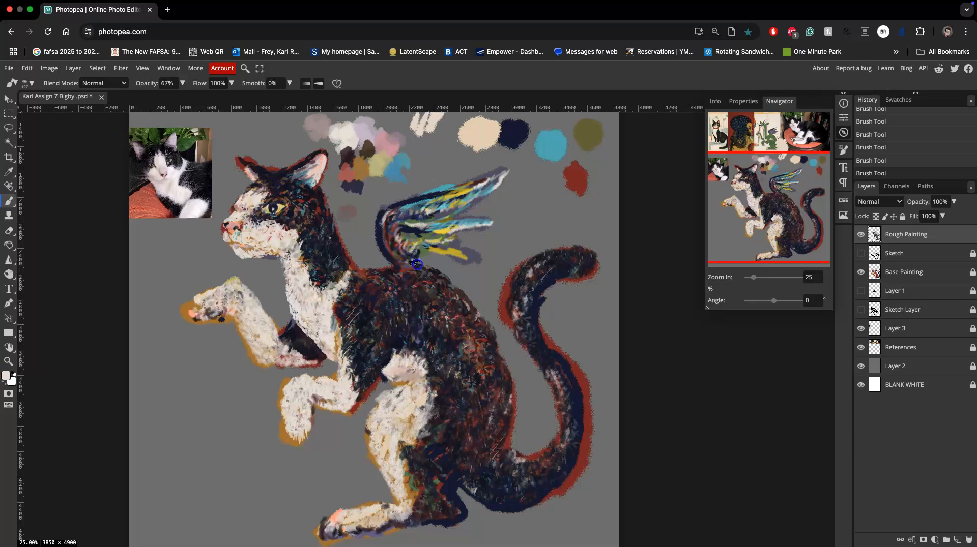
pyautogui.scroll(3, 496, 283)
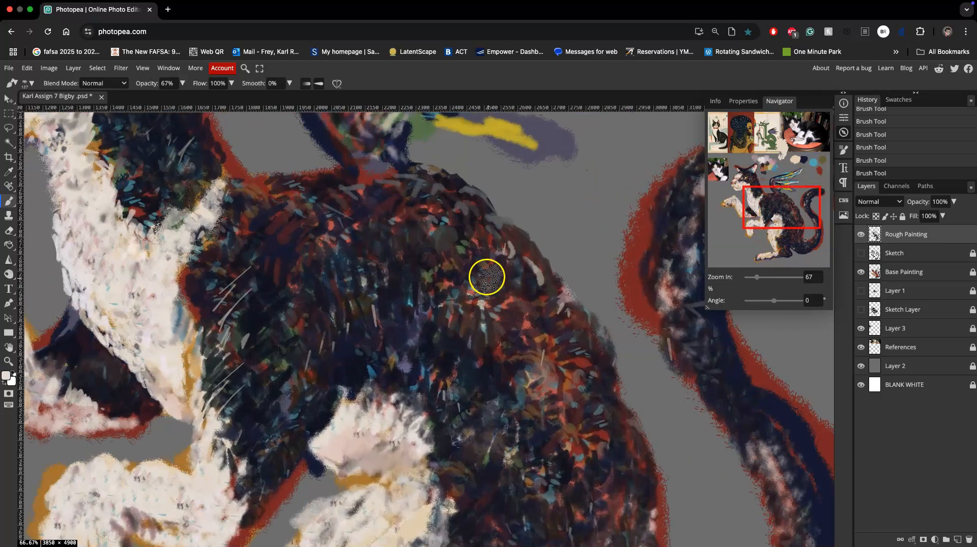
pyautogui.moveTo(466, 230)
pyautogui.mouseDown()
pyautogui.moveTo(438, 392)
pyautogui.moveTo(443, 370)
pyautogui.mouseUp()
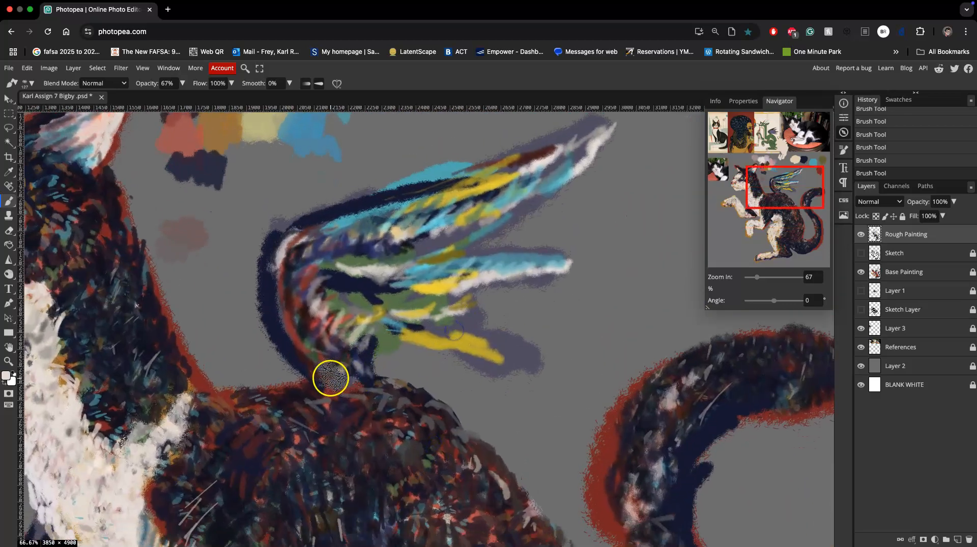
pyautogui.moveTo(319, 372)
pyautogui.mouseDown()
pyautogui.moveTo(298, 326)
pyautogui.moveTo(270, 301)
pyautogui.moveTo(264, 316)
pyautogui.moveTo(285, 352)
pyautogui.mouseUp()
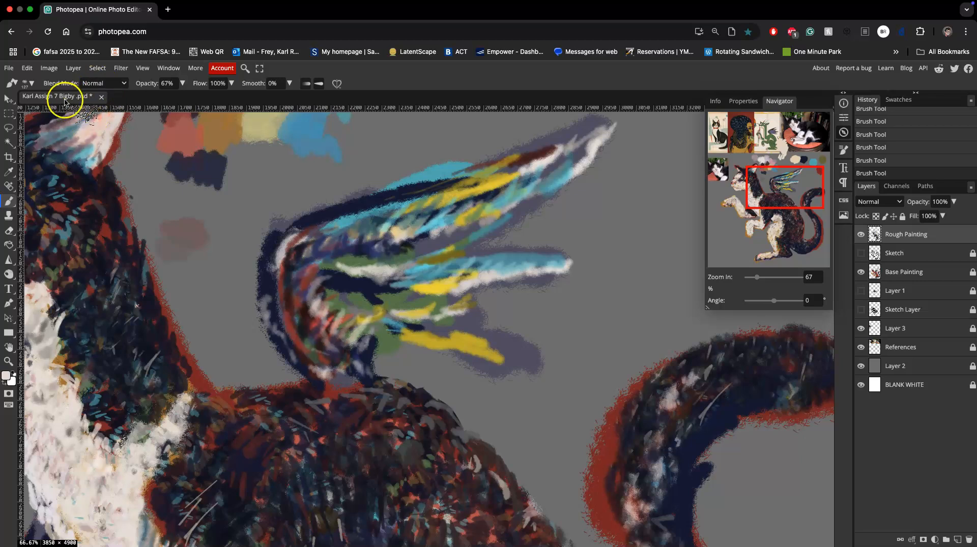
# Choose the second textured brush in the last row of the Default set and paint pale strokes along the wing's front edge.
pyautogui.click(33, 85)
pyautogui.click(61, 194)
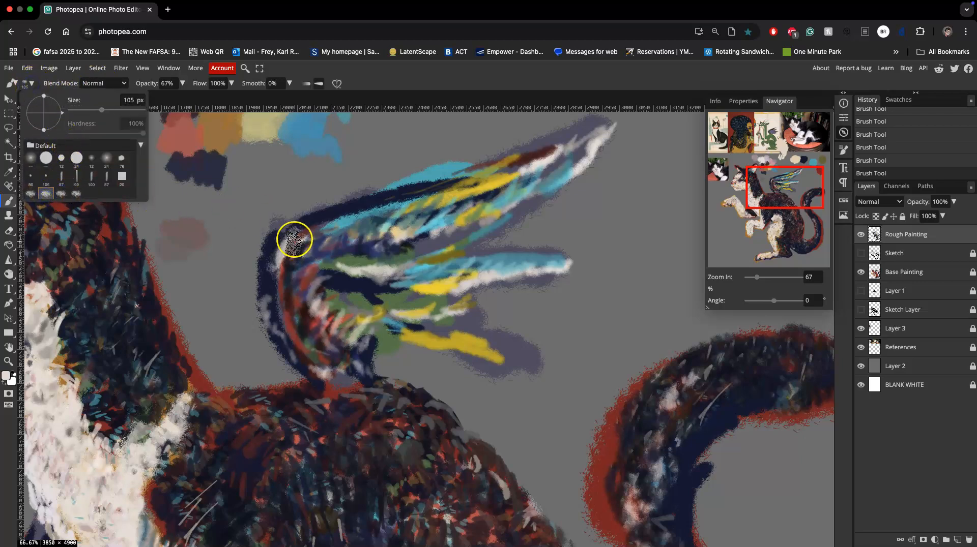
pyautogui.moveTo(297, 236); pyautogui.dragTo(274, 267)
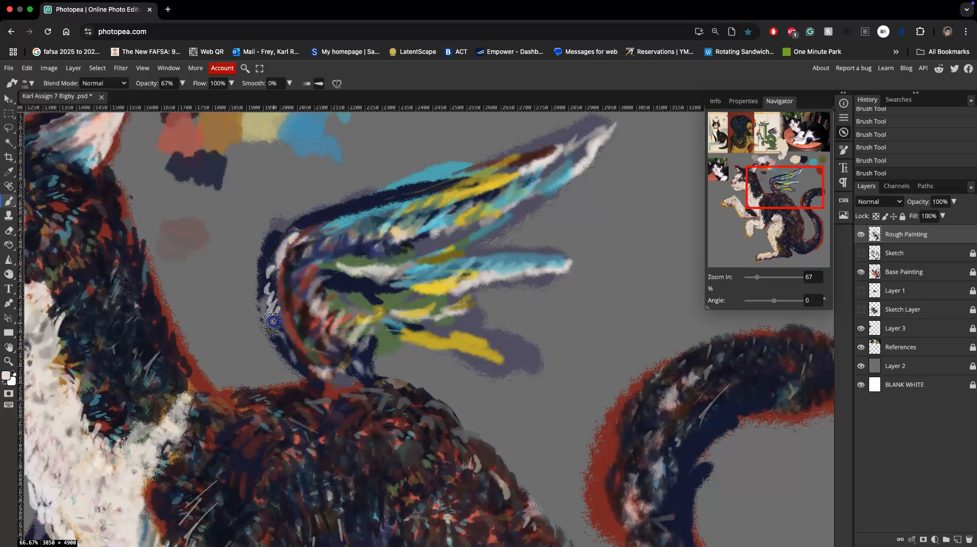
pyautogui.moveTo(288, 344); pyautogui.dragTo(293, 299)
# Sample the blue-gray #5a7e8b from the wing and paint it down the front edge to the base.
pyautogui.click(169, 85)
pyautogui.keyDown('alt'); pyautogui.click(363, 218); pyautogui.keyUp('alt')
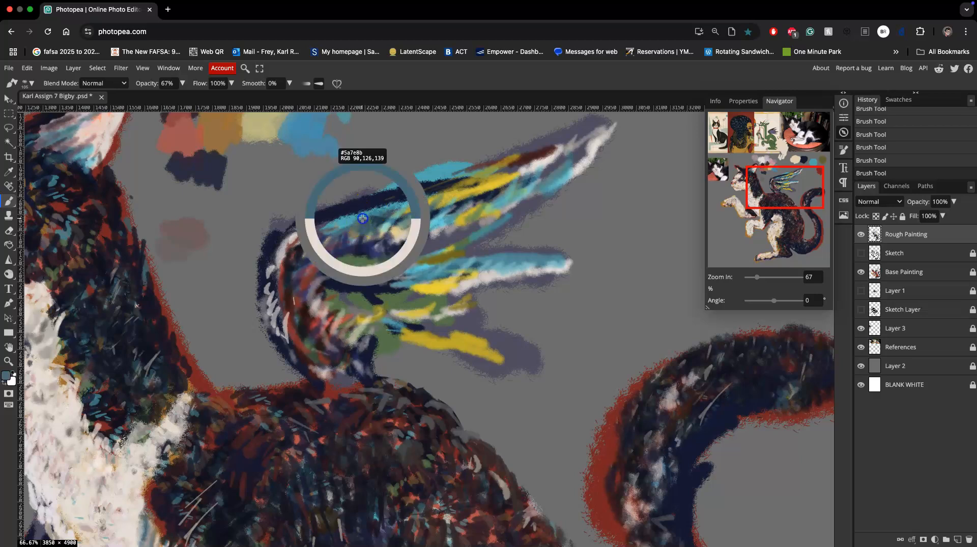
pyautogui.moveTo(319, 227); pyautogui.dragTo(287, 248)
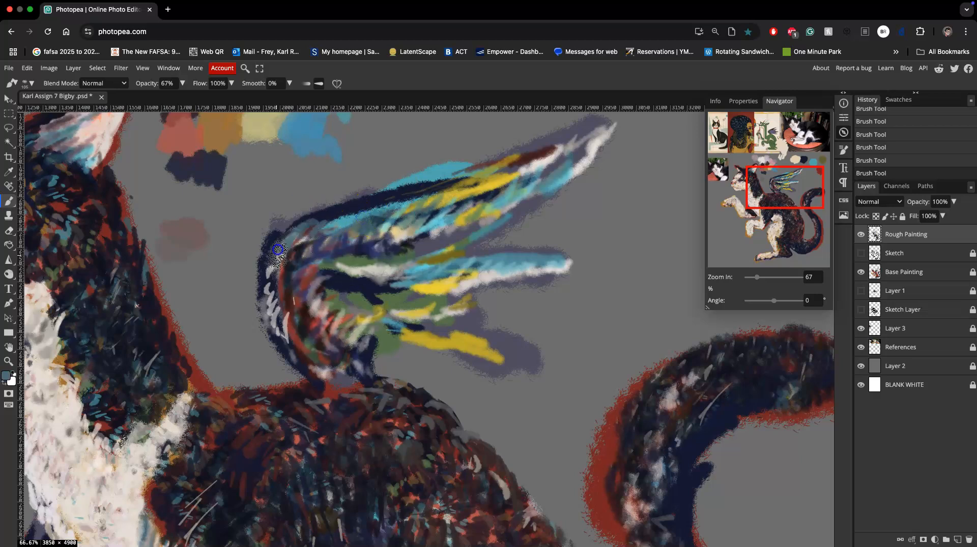
pyautogui.moveTo(283, 324)
pyautogui.mouseDown()
pyautogui.moveTo(264, 293)
pyautogui.moveTo(301, 359)
pyautogui.mouseUp()
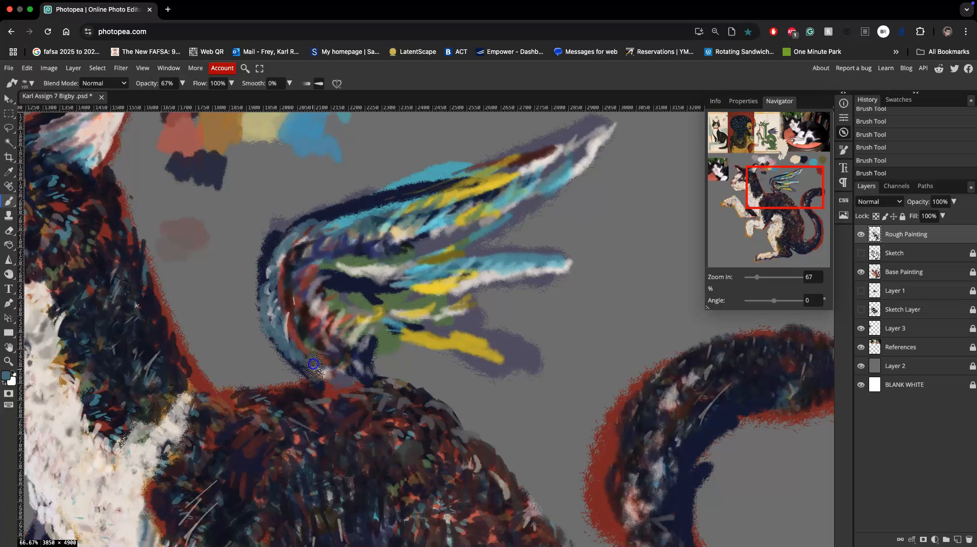
# Sample light gray from the feathers and brush short strokes across the wing's base and long strokes along its front and upper edges.
pyautogui.keyDown('alt'); pyautogui.click(349, 276); pyautogui.keyUp('alt')
pyautogui.moveTo(319, 401)
pyautogui.mouseDown()
pyautogui.moveTo(363, 338)
pyautogui.moveTo(462, 279)
pyautogui.moveTo(476, 283)
pyautogui.moveTo(335, 385)
pyautogui.moveTo(367, 398)
pyautogui.mouseUp()
pyautogui.keyDown('alt'); pyautogui.click(478, 282); pyautogui.keyUp('alt')
pyautogui.moveTo(373, 381); pyautogui.dragTo(375, 395)
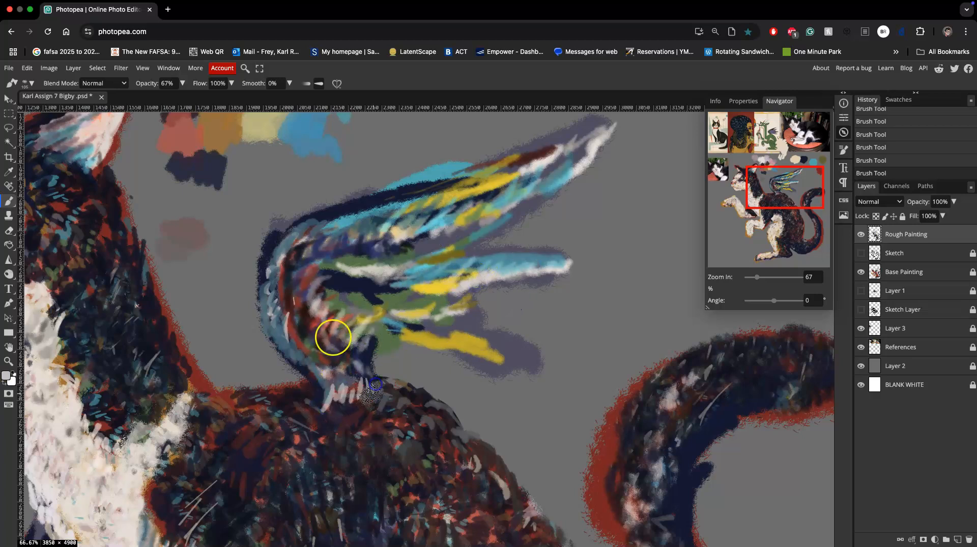
pyautogui.moveTo(277, 246)
pyautogui.mouseDown()
pyautogui.moveTo(265, 306)
pyautogui.moveTo(280, 242)
pyautogui.moveTo(353, 211)
pyautogui.moveTo(310, 217)
pyautogui.moveTo(610, 126)
pyautogui.moveTo(592, 142)
pyautogui.moveTo(590, 127)
pyautogui.moveTo(607, 121)
pyautogui.moveTo(577, 131)
pyautogui.moveTo(596, 125)
pyautogui.moveTo(600, 133)
pyautogui.moveTo(583, 152)
pyautogui.mouseUp()
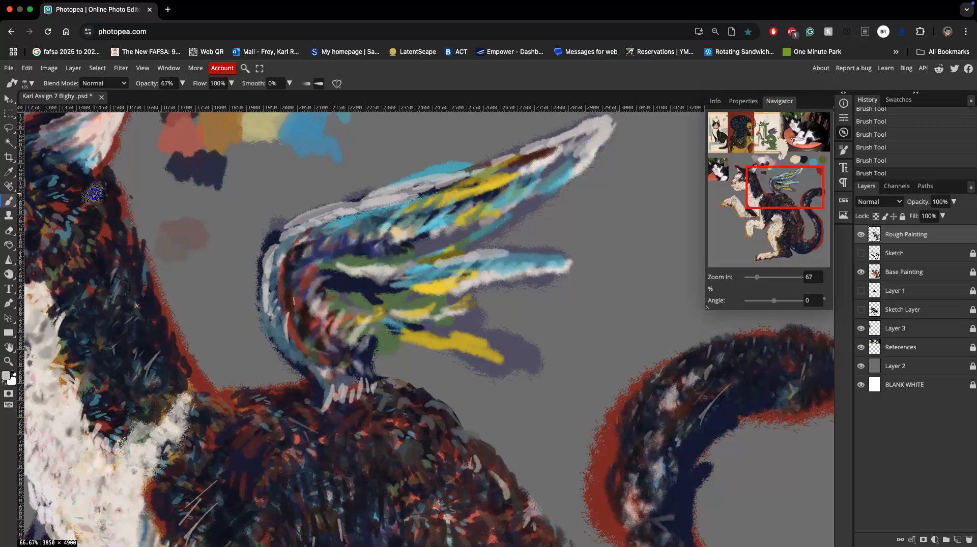
# Scatter short light gray fur strokes down the back of the creature's neck to the shoulder.
pyautogui.moveTo(113, 215); pyautogui.dragTo(116, 240)
pyautogui.moveTo(117, 246); pyautogui.dragTo(118, 253)
pyautogui.moveTo(145, 287); pyautogui.dragTo(149, 292)
pyautogui.moveTo(148, 300); pyautogui.dragTo(153, 302)
pyautogui.moveTo(138, 315); pyautogui.dragTo(159, 330)
pyautogui.moveTo(155, 346); pyautogui.dragTo(161, 364)
pyautogui.moveTo(174, 371)
pyautogui.mouseDown()
pyautogui.moveTo(190, 395)
pyautogui.moveTo(196, 372)
pyautogui.mouseUp()
pyautogui.moveTo(173, 336); pyautogui.dragTo(179, 340)
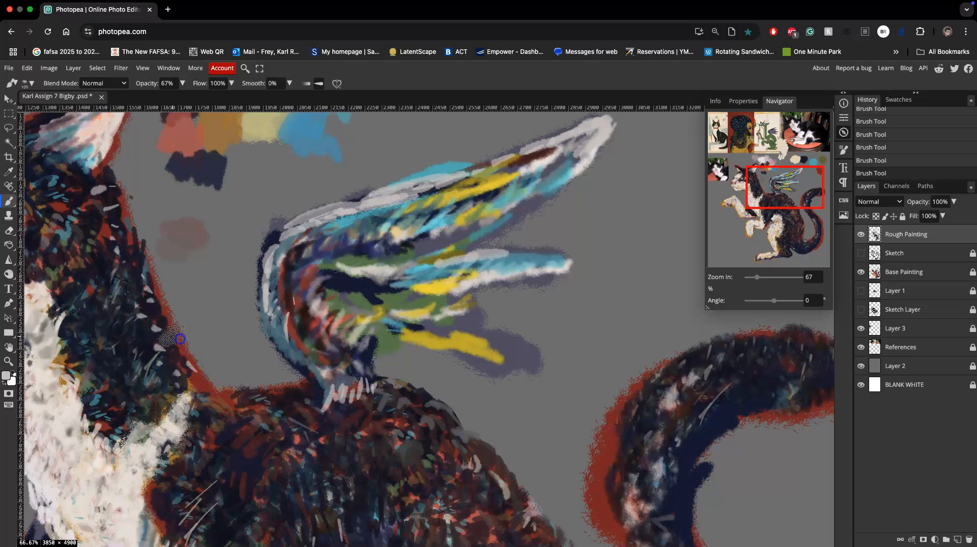
# Paint fur strokes along the back of the neck and shoulder with a dark tone, palette ochre and dark brown sampled from the painting.
pyautogui.moveTo(133, 272); pyautogui.dragTo(132, 274)
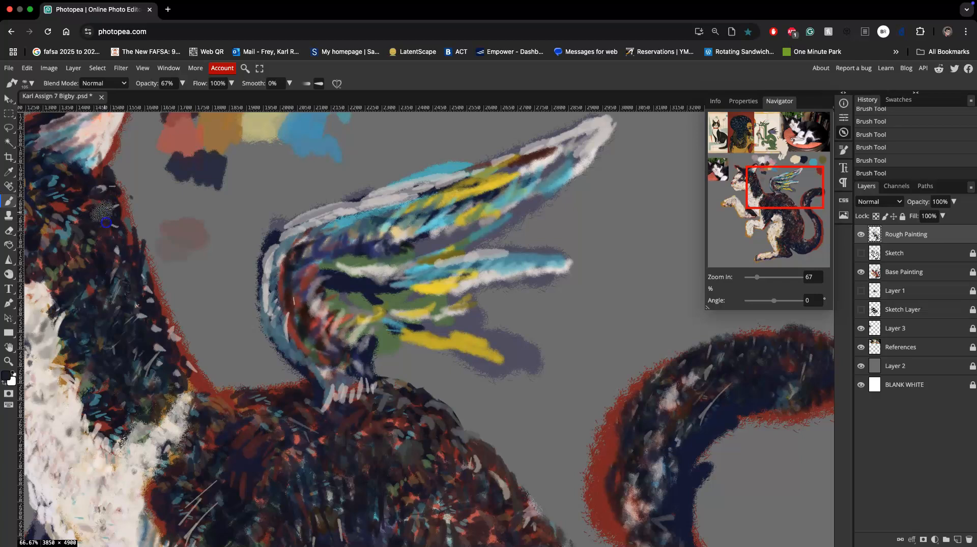
pyautogui.keyDown('alt'); pyautogui.click(243, 133); pyautogui.keyUp('alt')
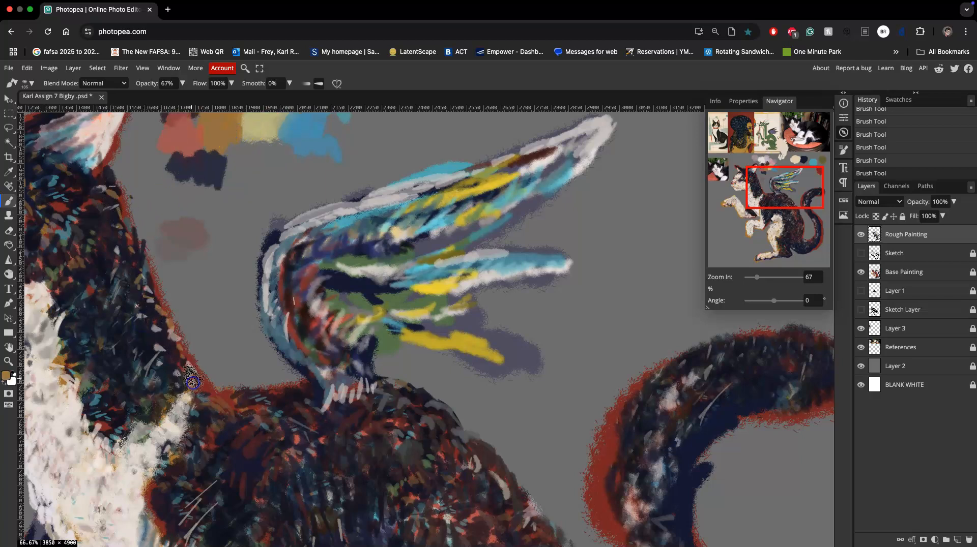
pyautogui.keyDown('alt'); pyautogui.click(177, 356); pyautogui.keyUp('alt')
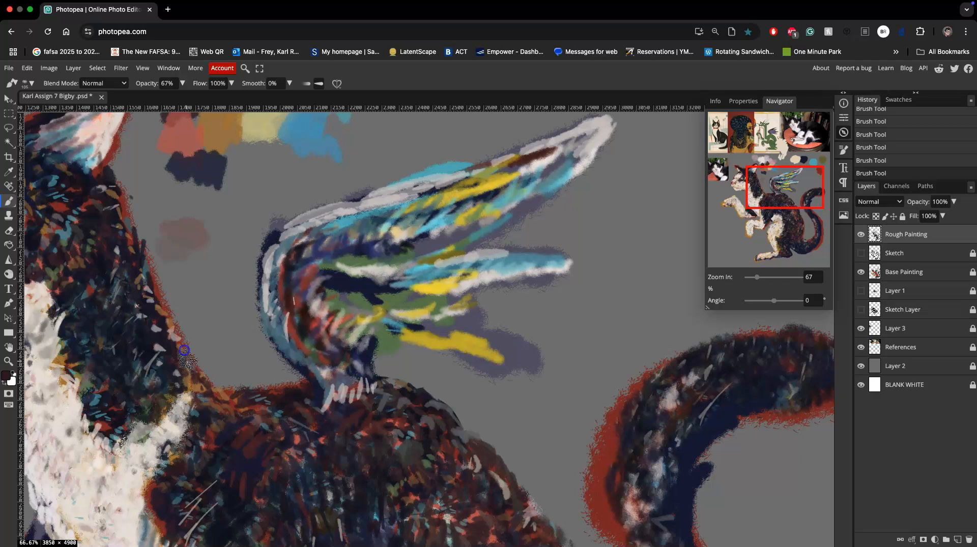
pyautogui.moveTo(156, 373)
pyautogui.mouseDown()
pyautogui.moveTo(144, 306)
pyautogui.moveTo(162, 360)
pyautogui.mouseUp()
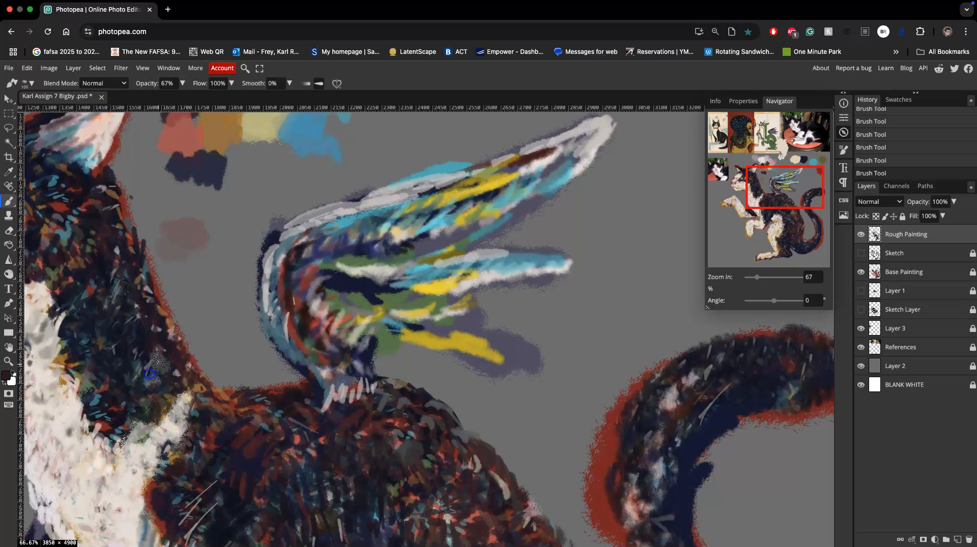